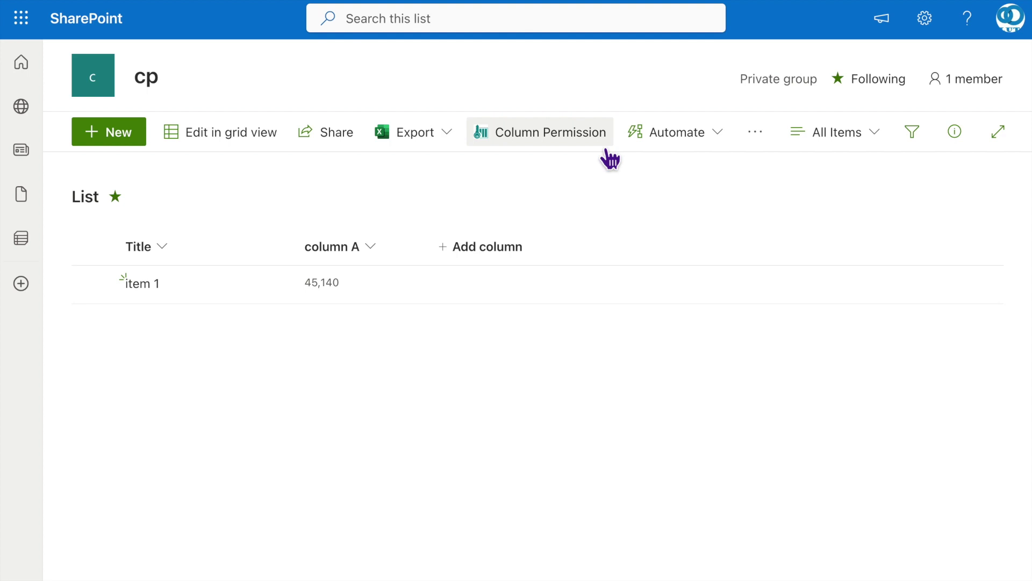
Inspect column A's settings and preview the new item form, closing both without changes.
click(369, 253)
mouse_move(399, 425)
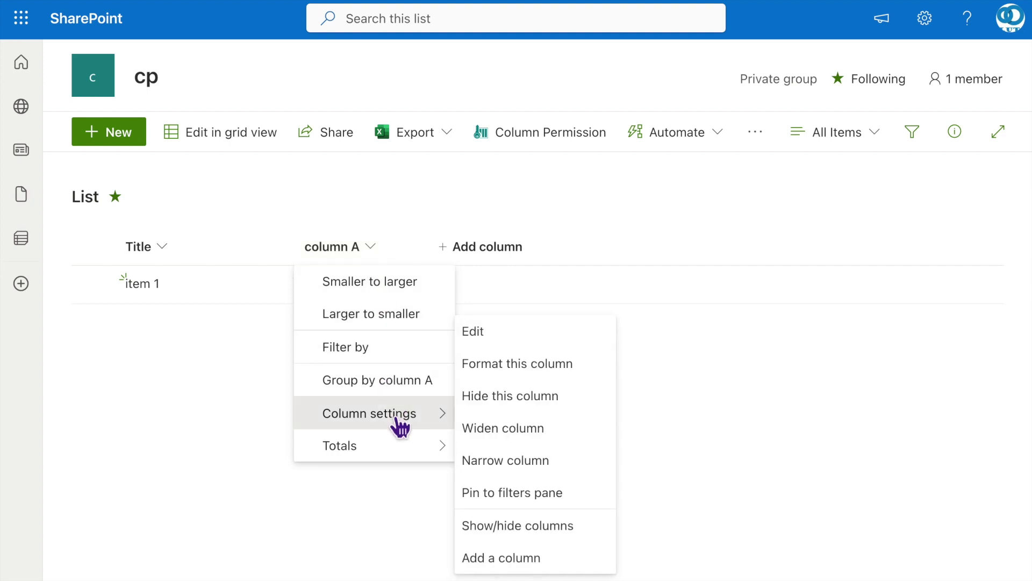
click(500, 339)
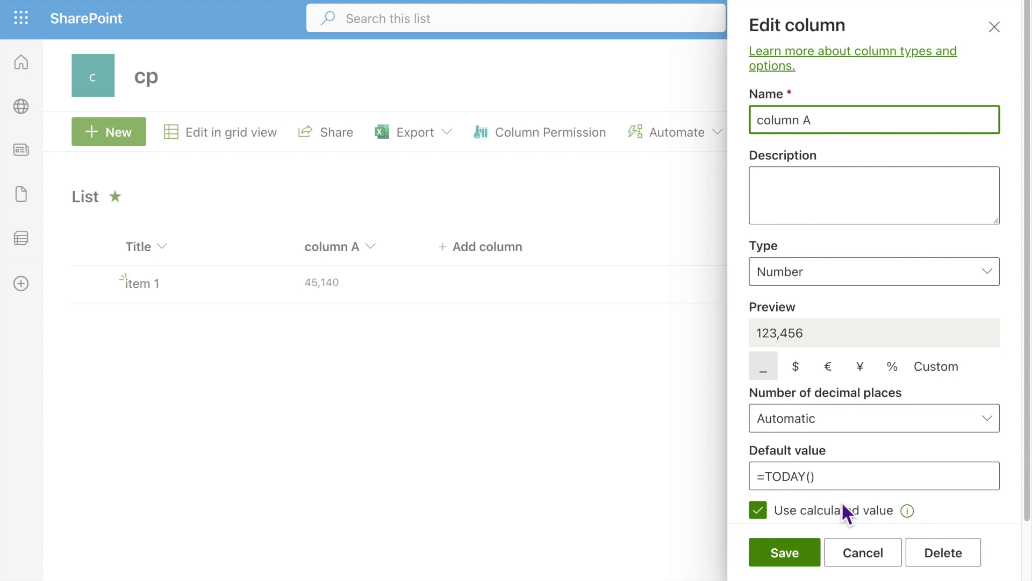
click(995, 28)
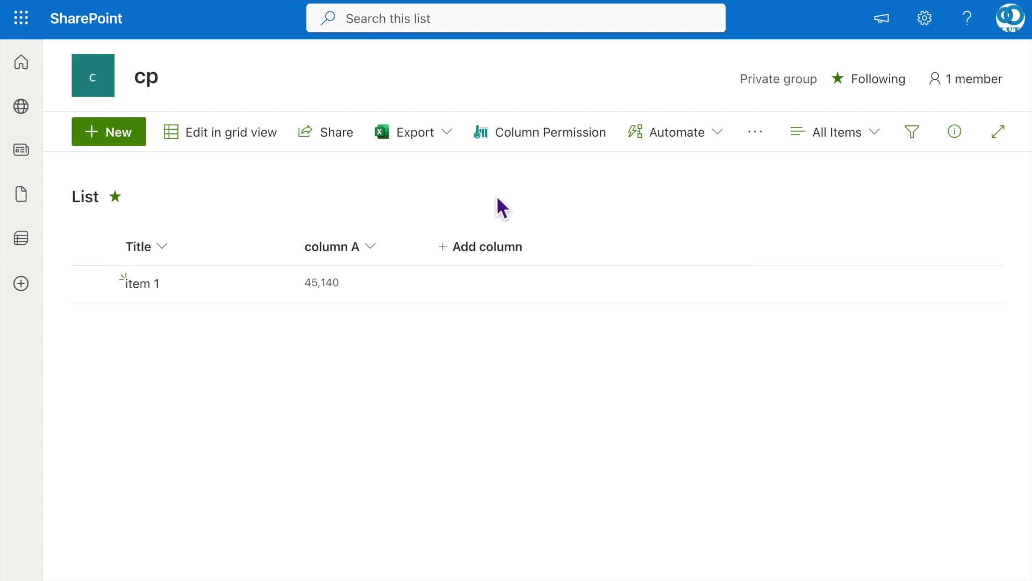
click(119, 134)
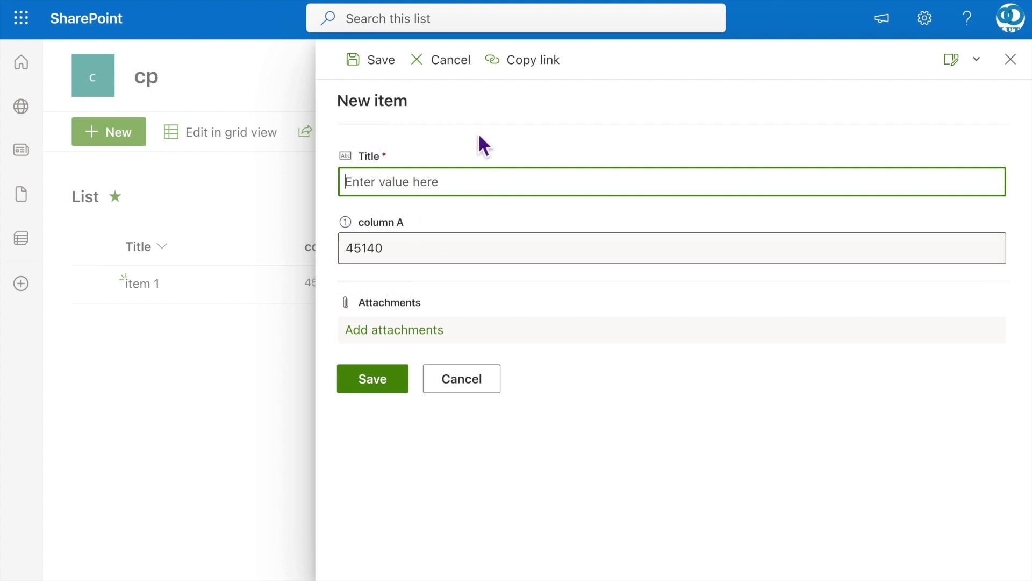
click(1012, 60)
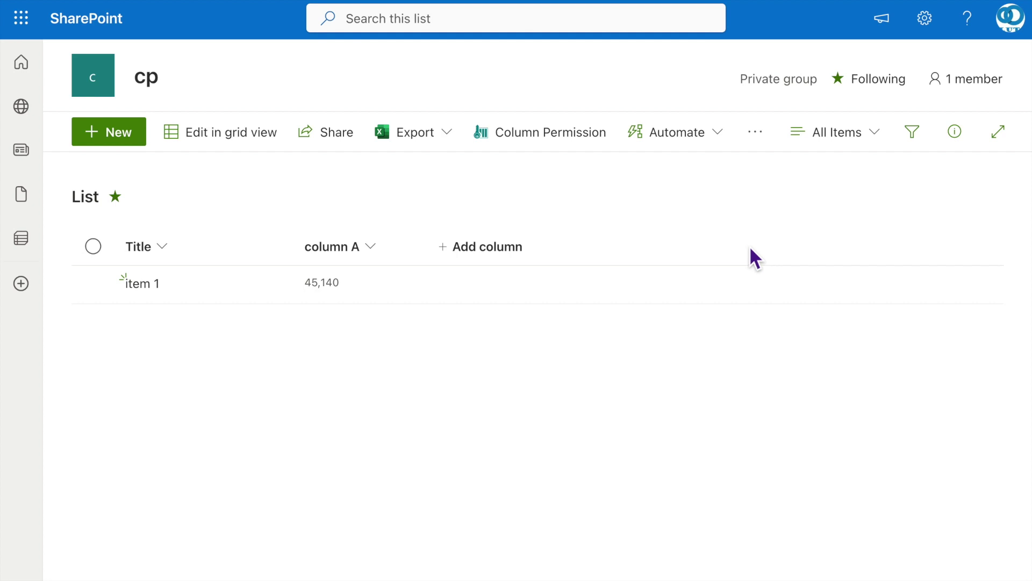
Add a permission part 'Hide column A when creating a new item' for the chosen user, hiding column A in New Item Form.
click(567, 142)
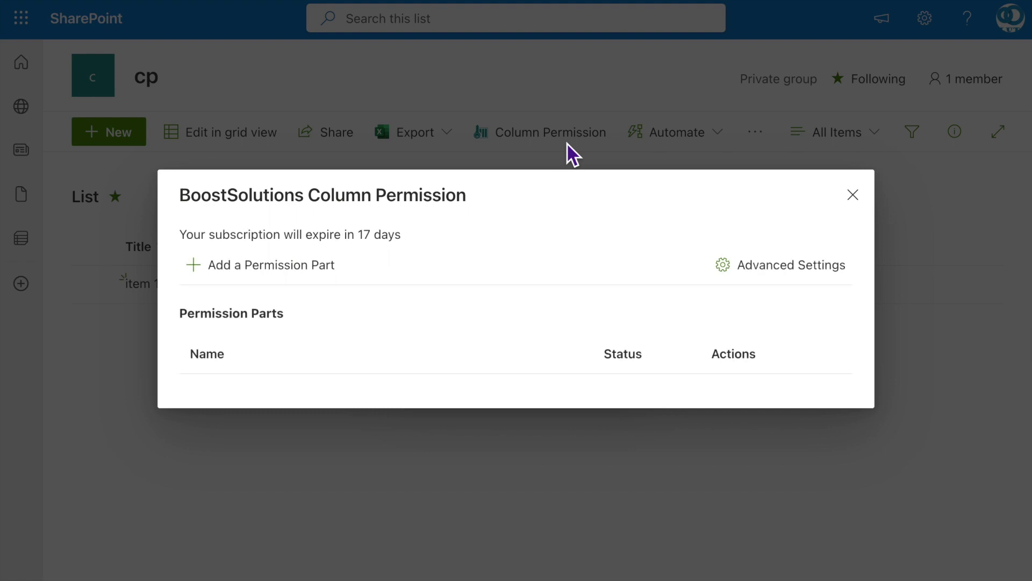
click(316, 271)
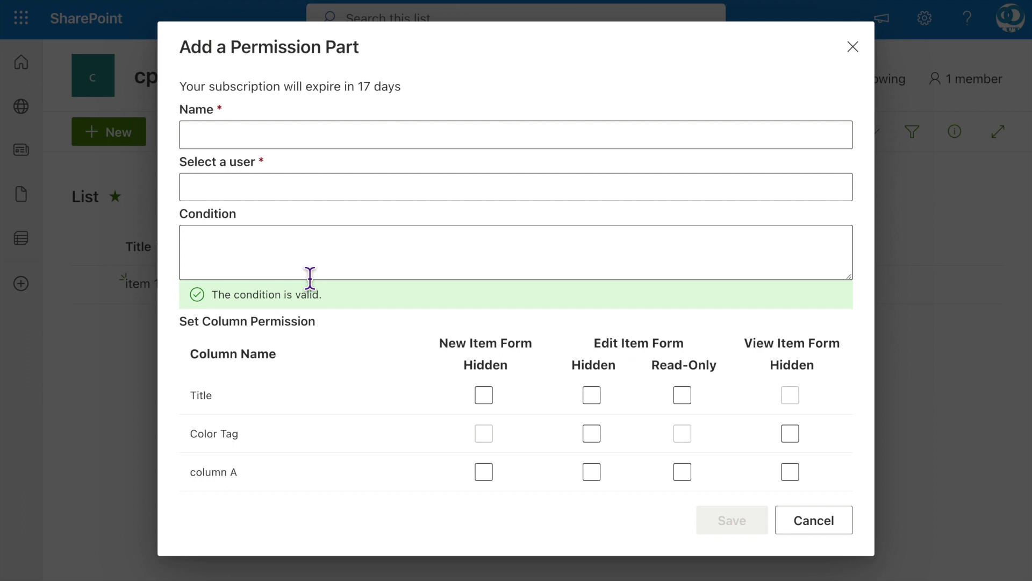
click(284, 141)
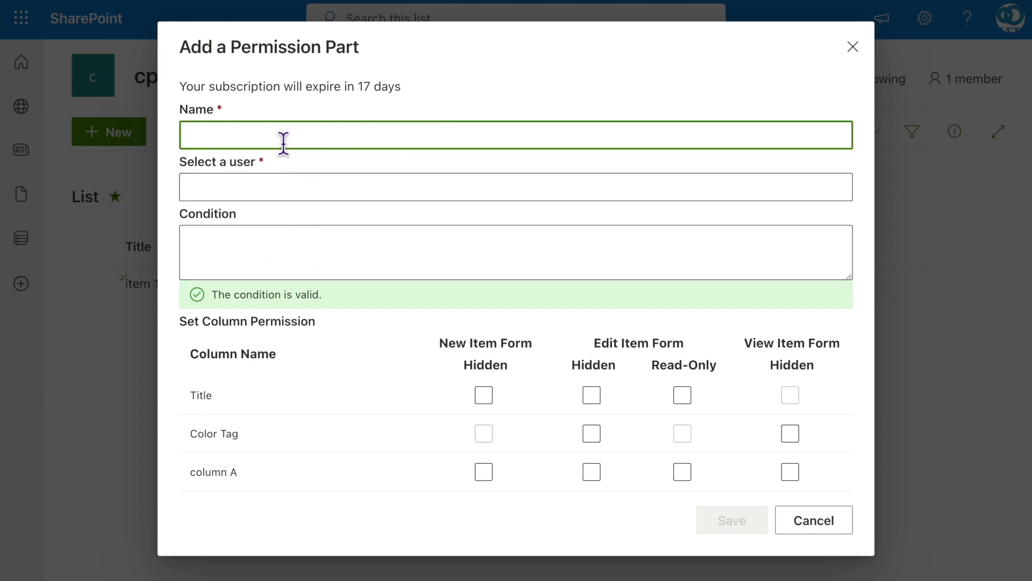
text(Hide column A when creating a new item)
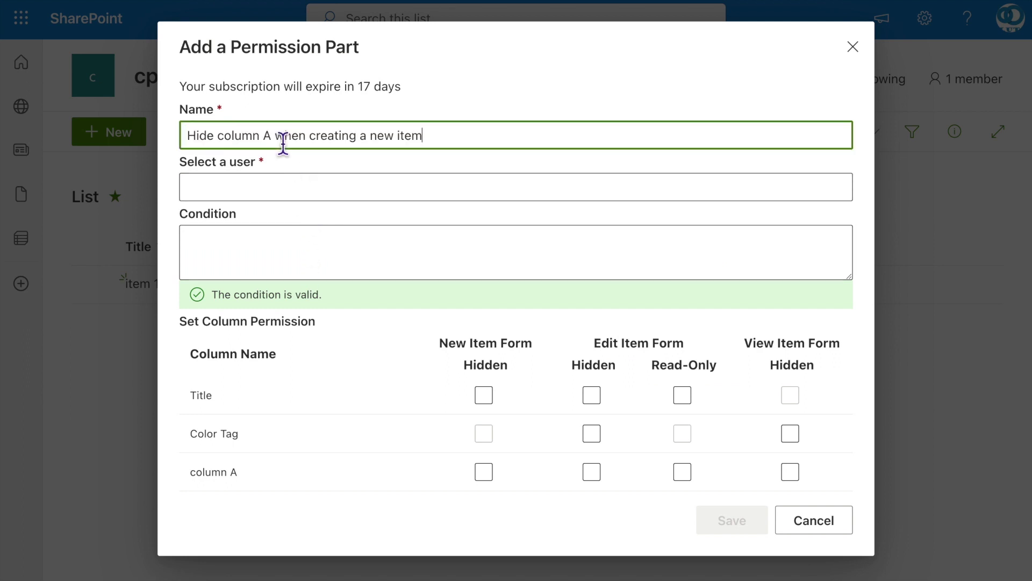
click(236, 193)
text(C)
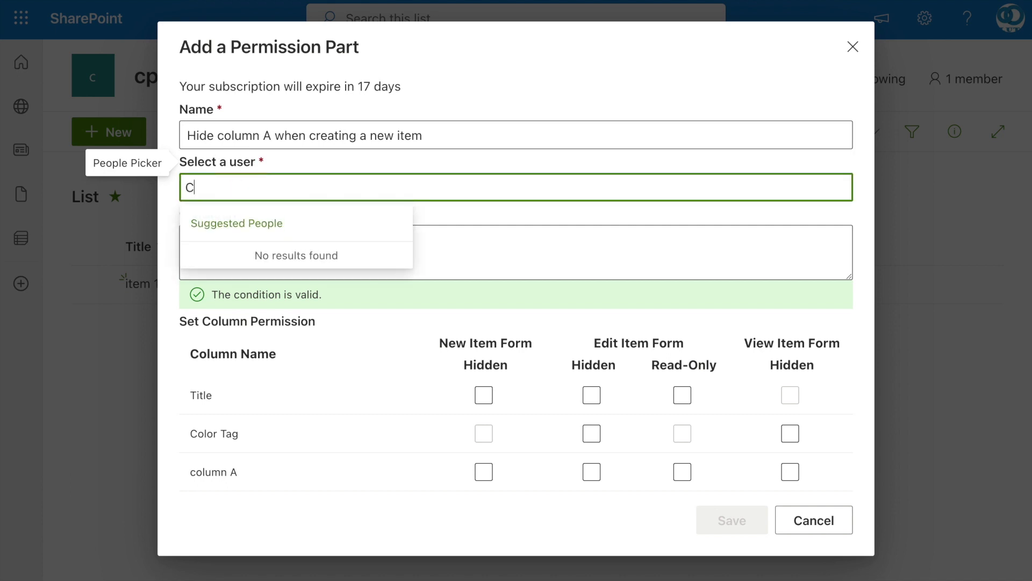
text(ecilia Guo)
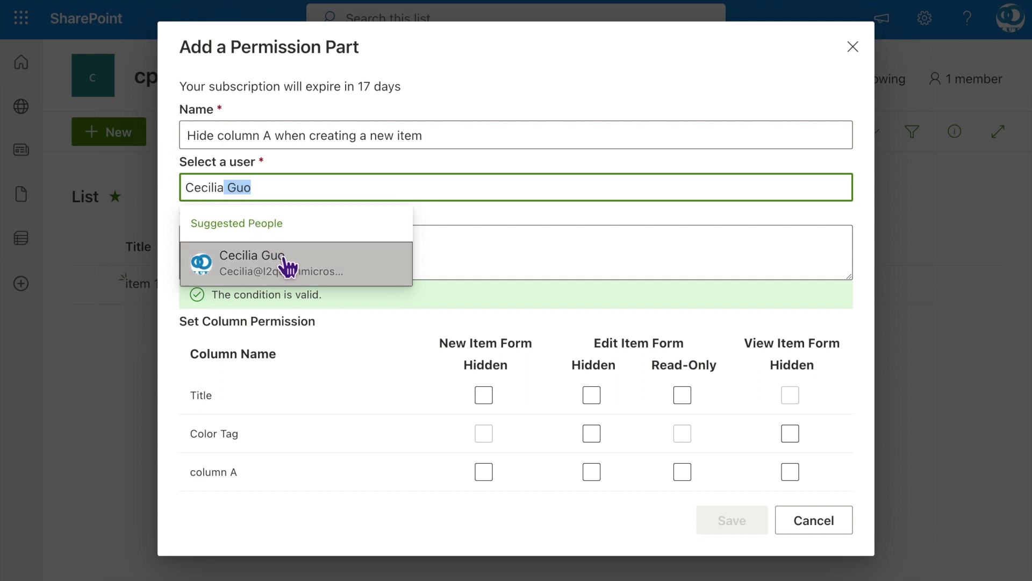
click(288, 263)
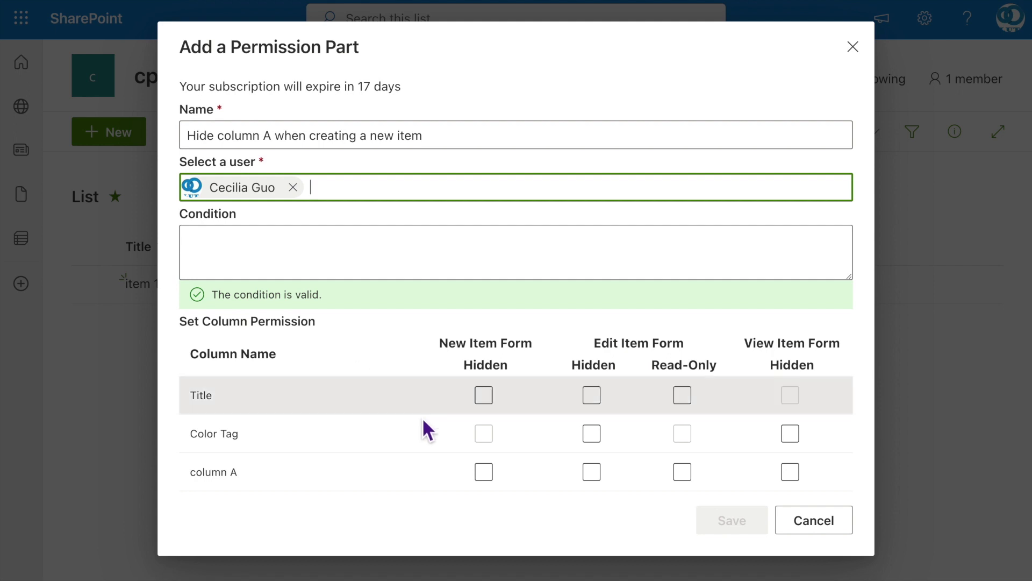
click(486, 476)
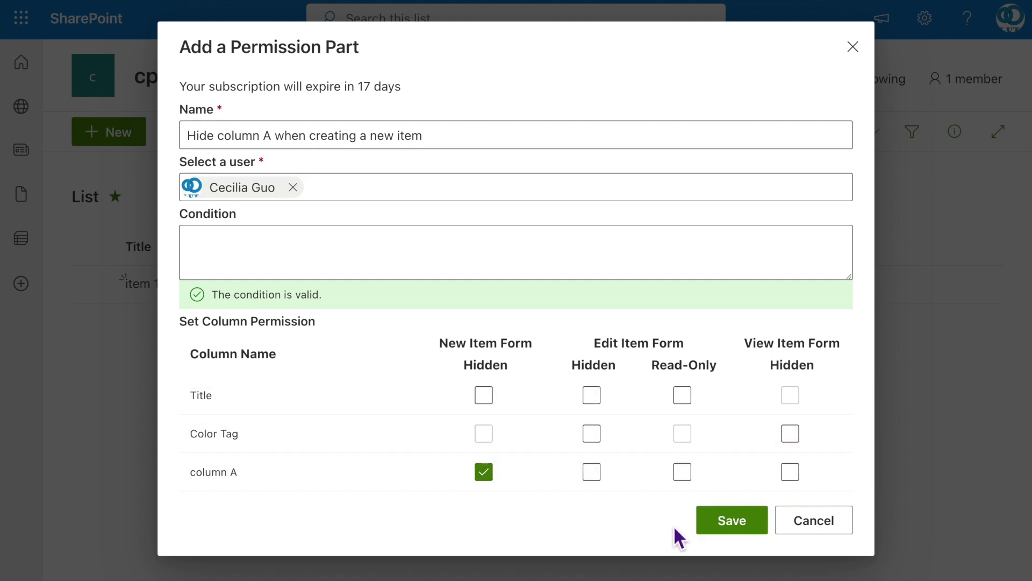
click(730, 527)
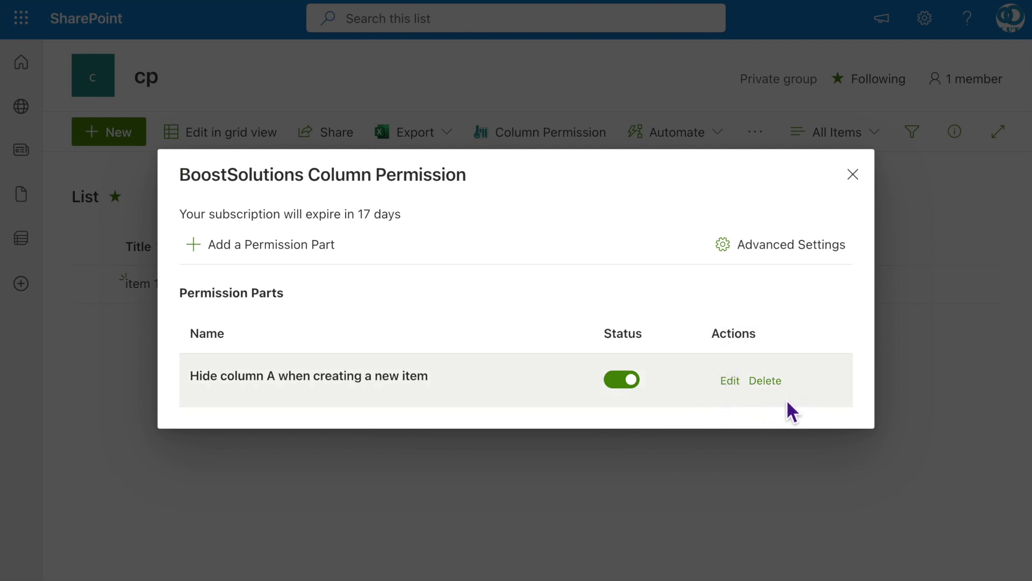
Toggle the new part's status off and back on, then close Column Permission.
click(620, 386)
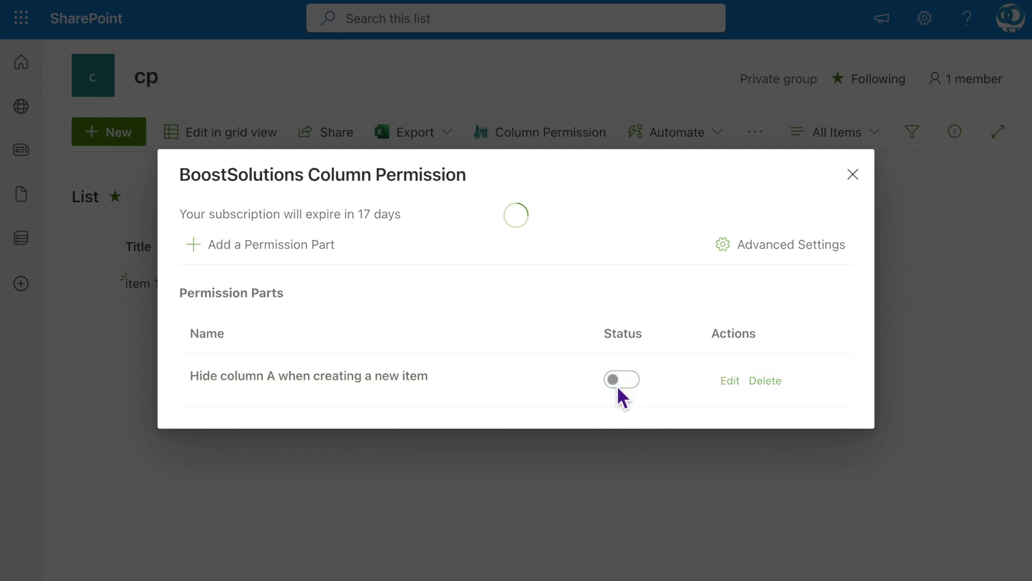
click(629, 385)
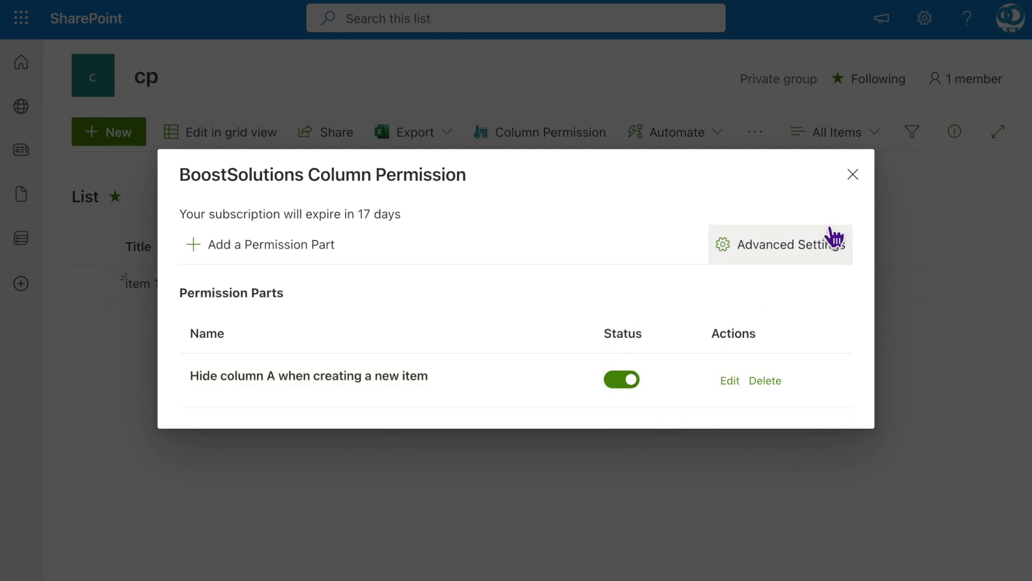
click(853, 175)
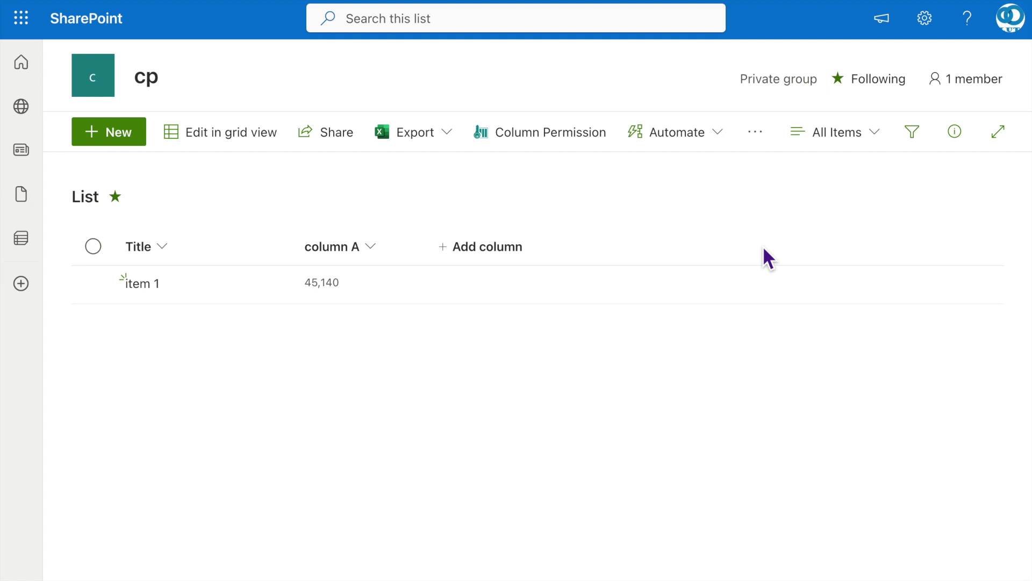
click(126, 139)
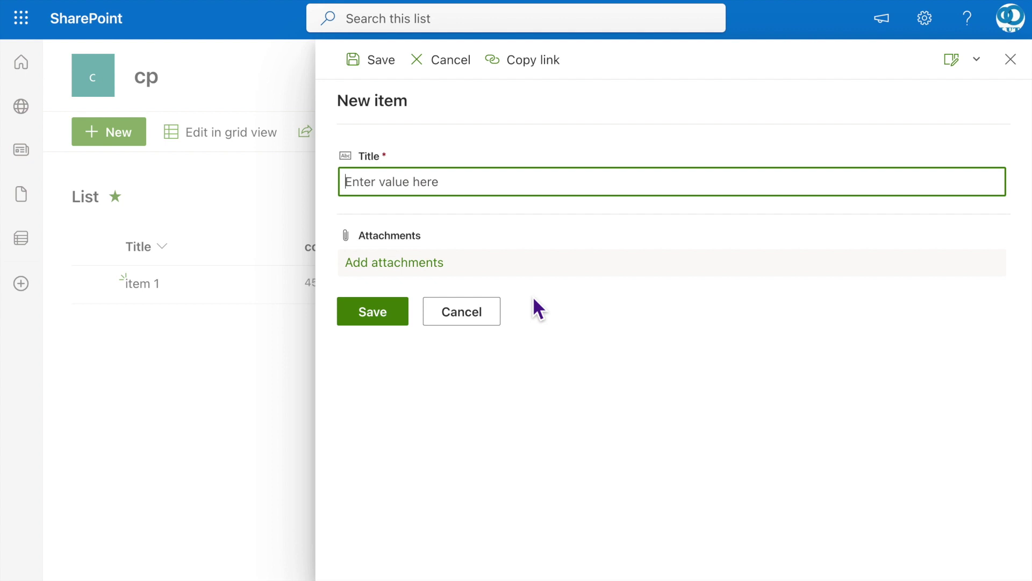
click(1010, 59)
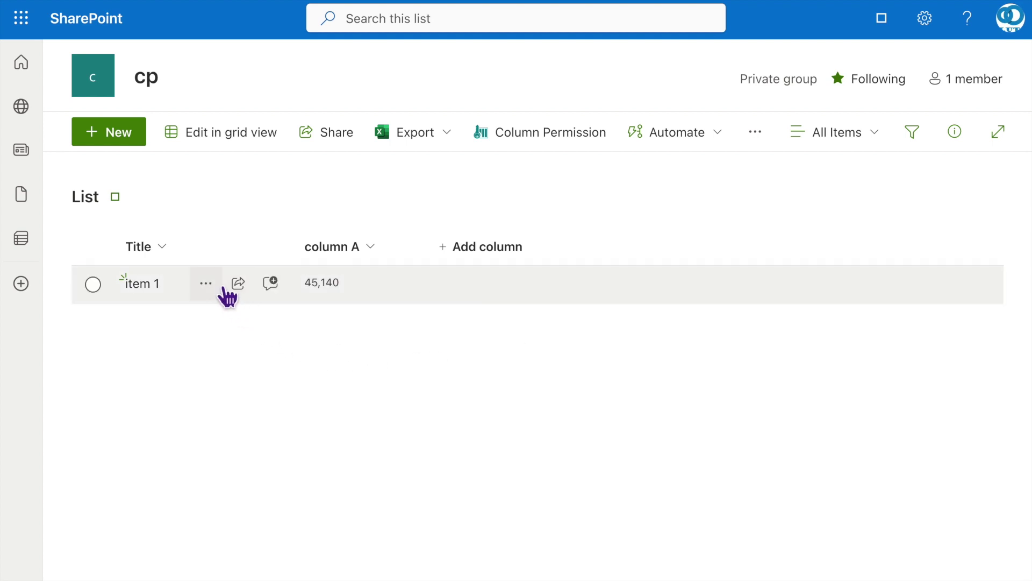
click(216, 286)
Edit item 1 so column A reads 12345, save it, and deselect the row.
click(276, 171)
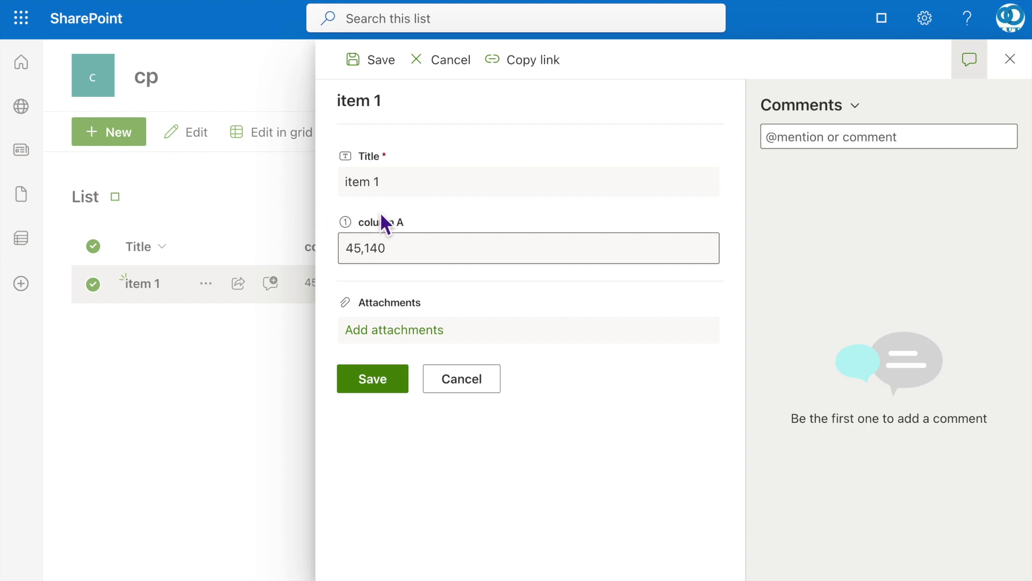
double_click(399, 256)
text(12345)
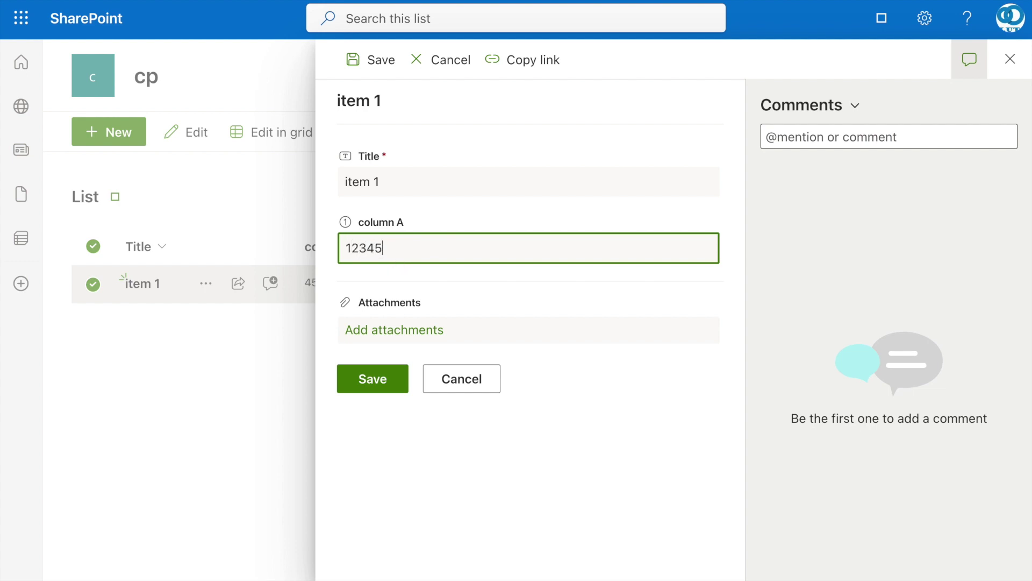
click(376, 388)
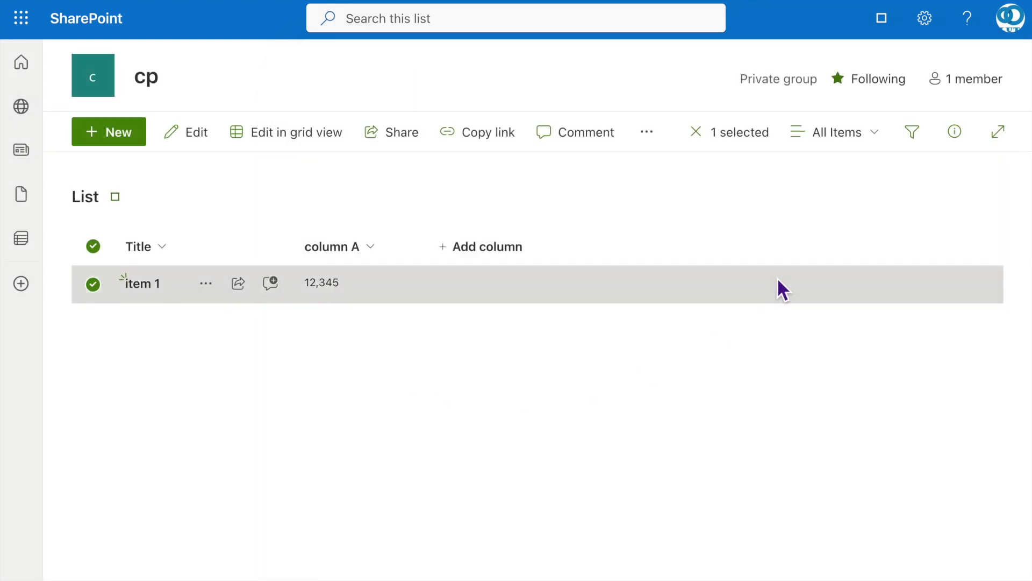
click(799, 243)
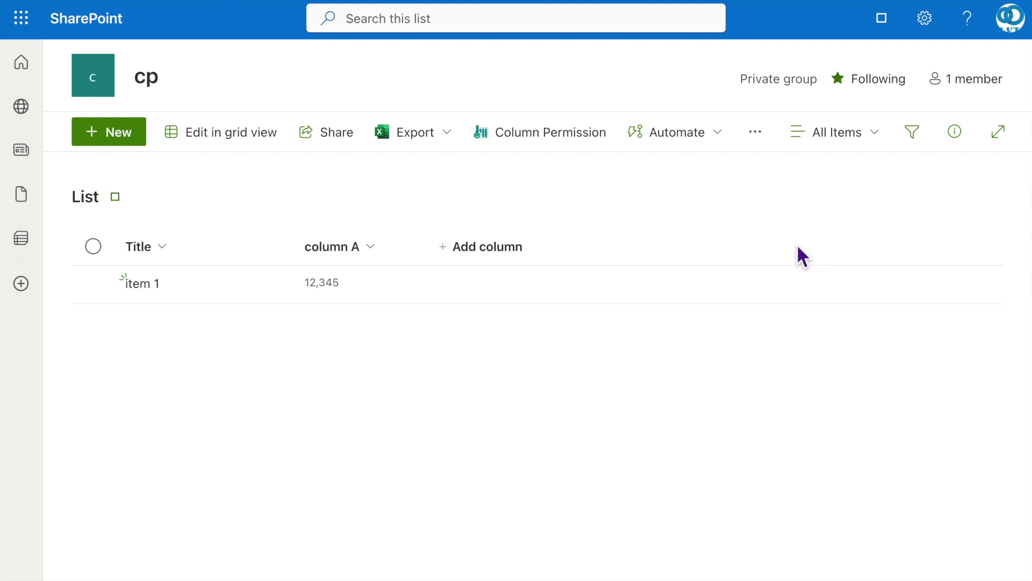
Add part 'Hide column A when editing an item' for the chosen user, hiding column A in Edit Item Form.
click(562, 142)
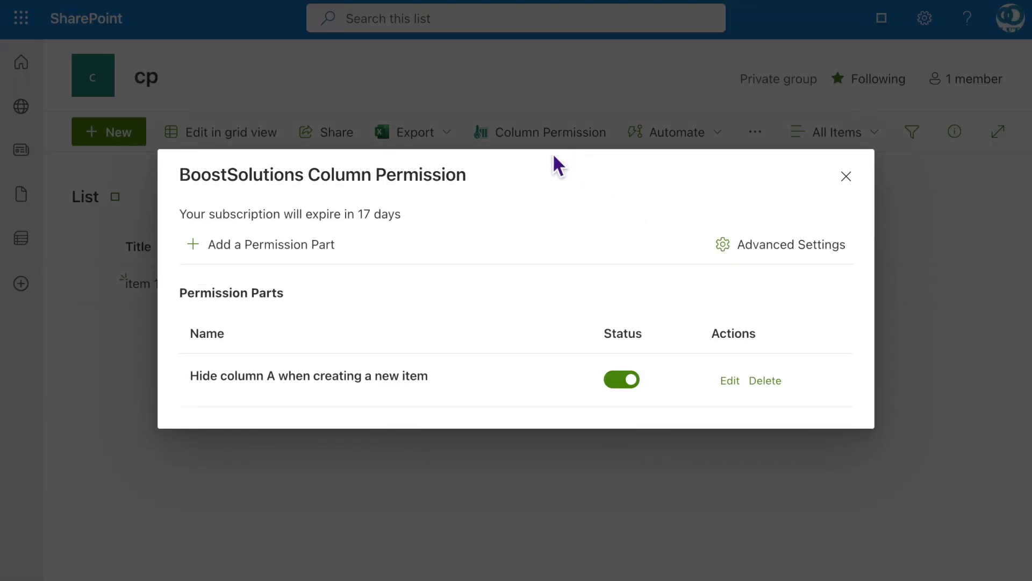
click(329, 246)
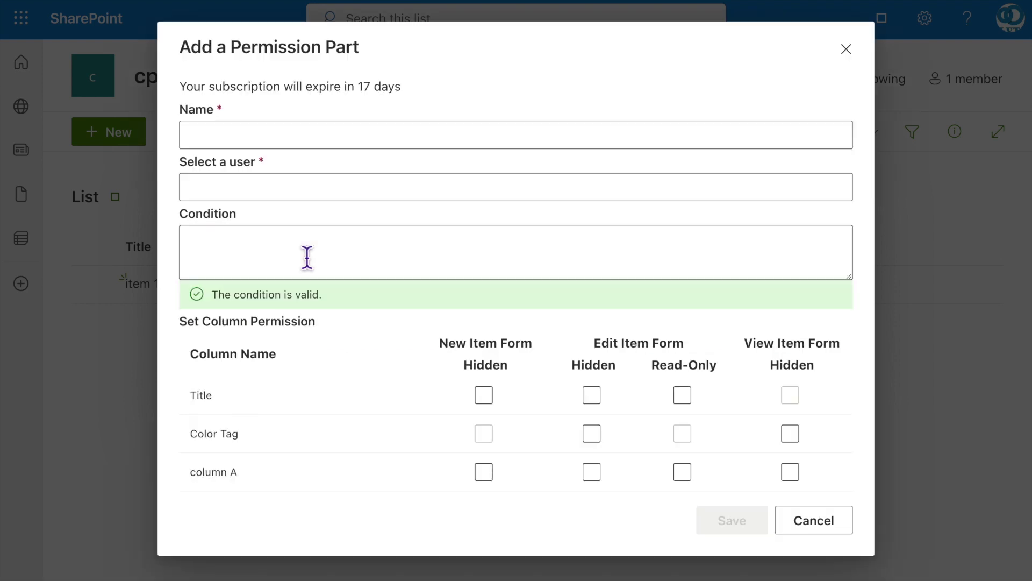
click(290, 139)
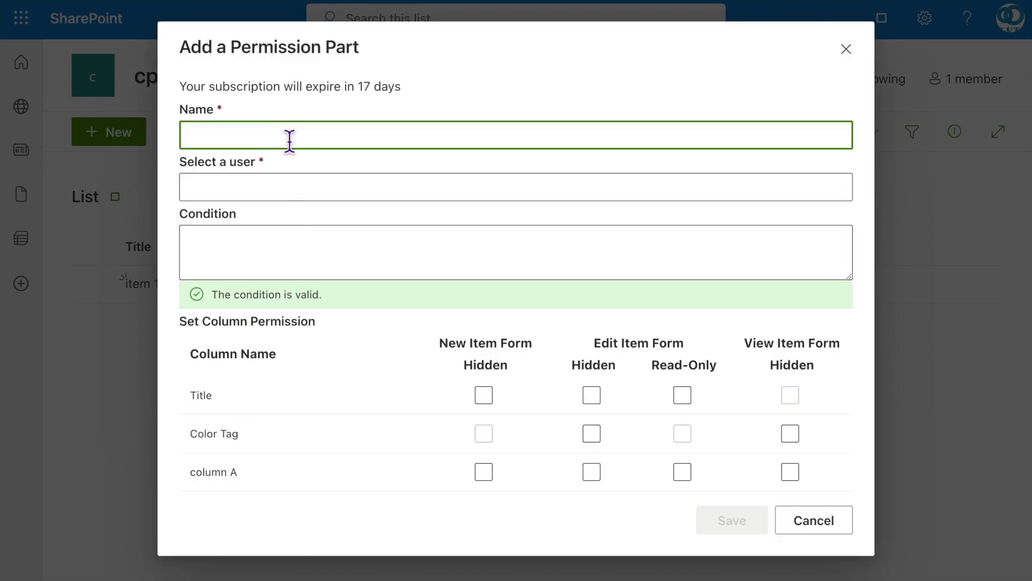
text(Hide column A when editing an item)
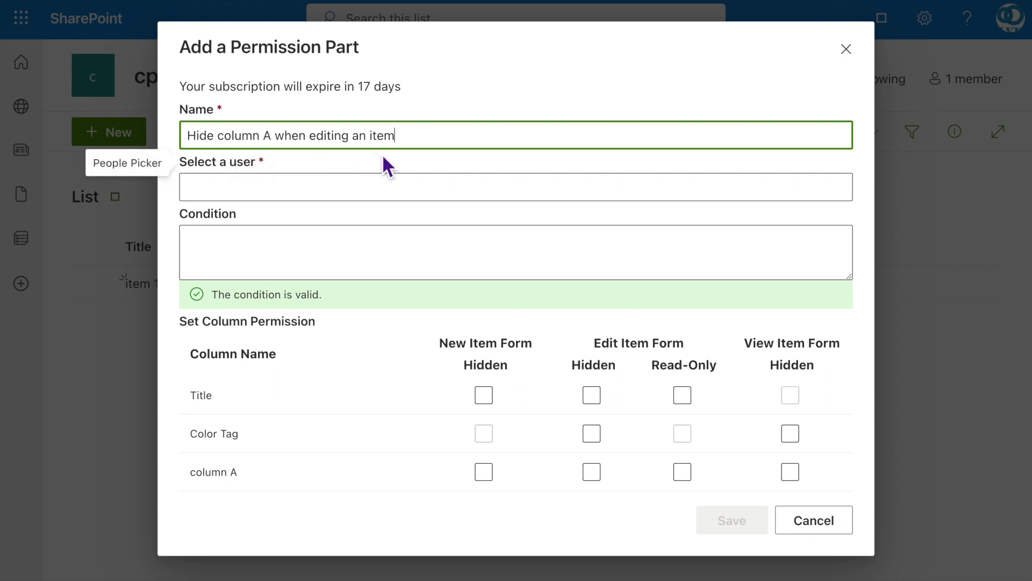
click(256, 193)
text(C)
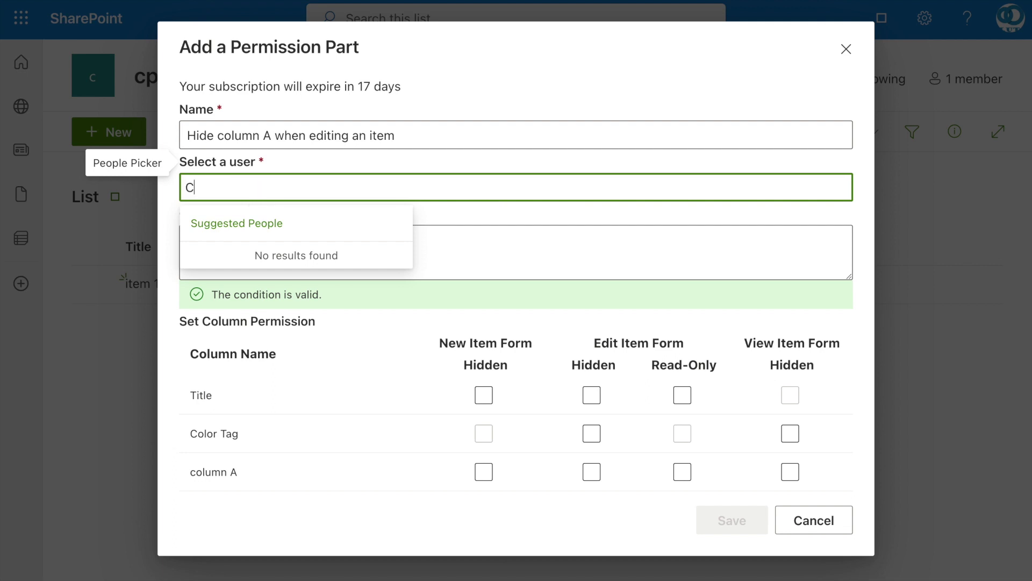
text(ecilia Guo)
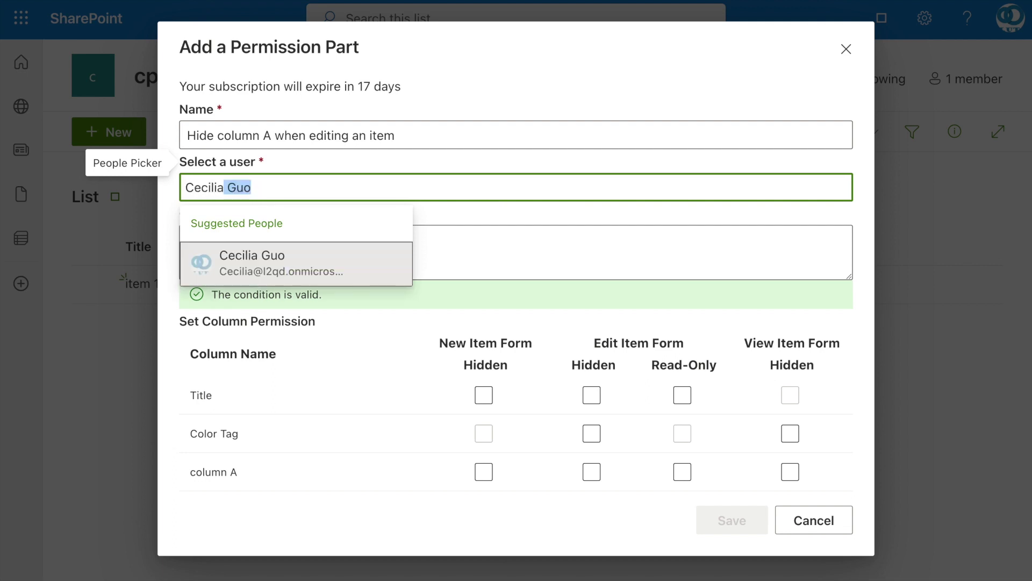
click(339, 274)
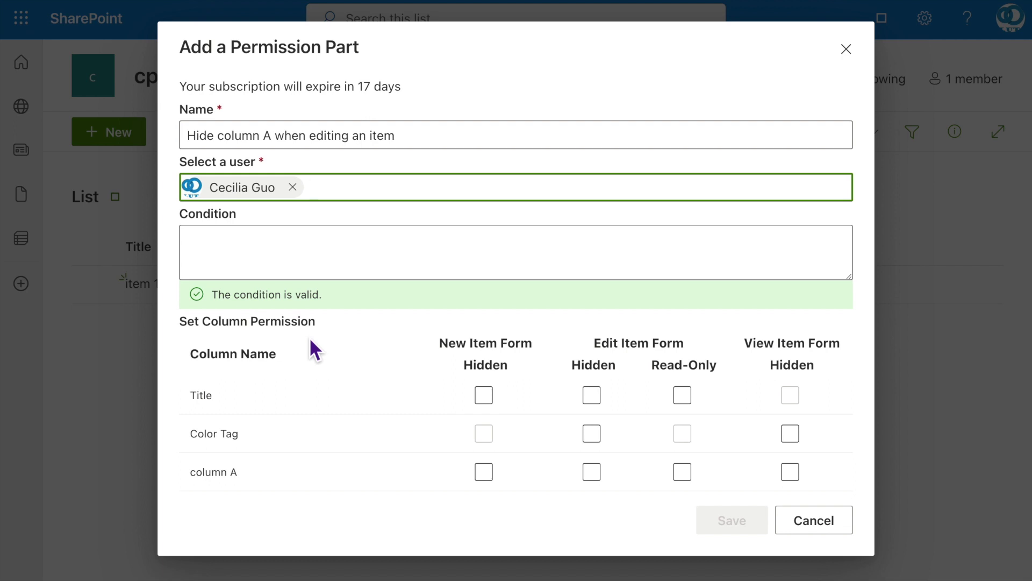
click(592, 473)
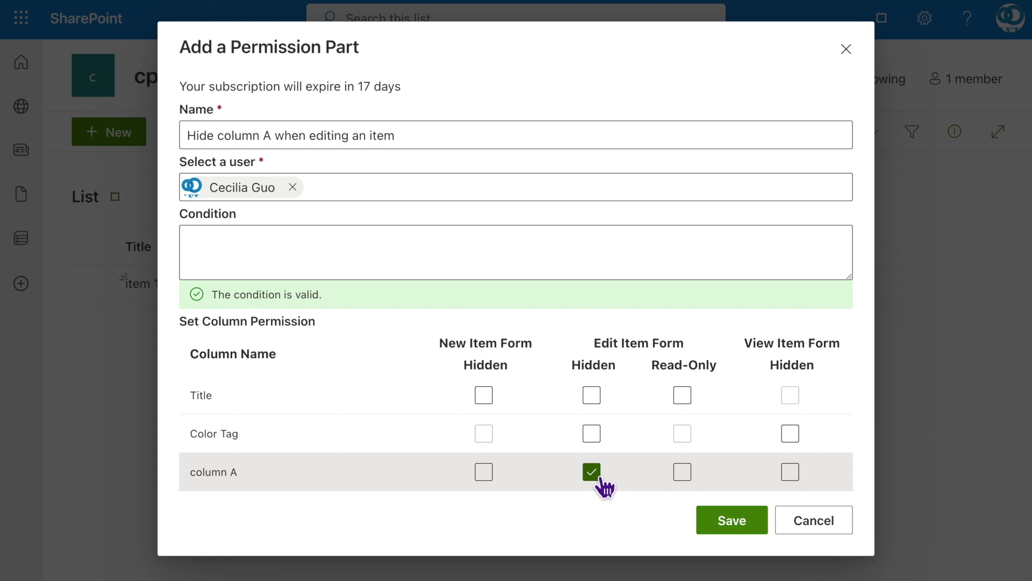
click(727, 519)
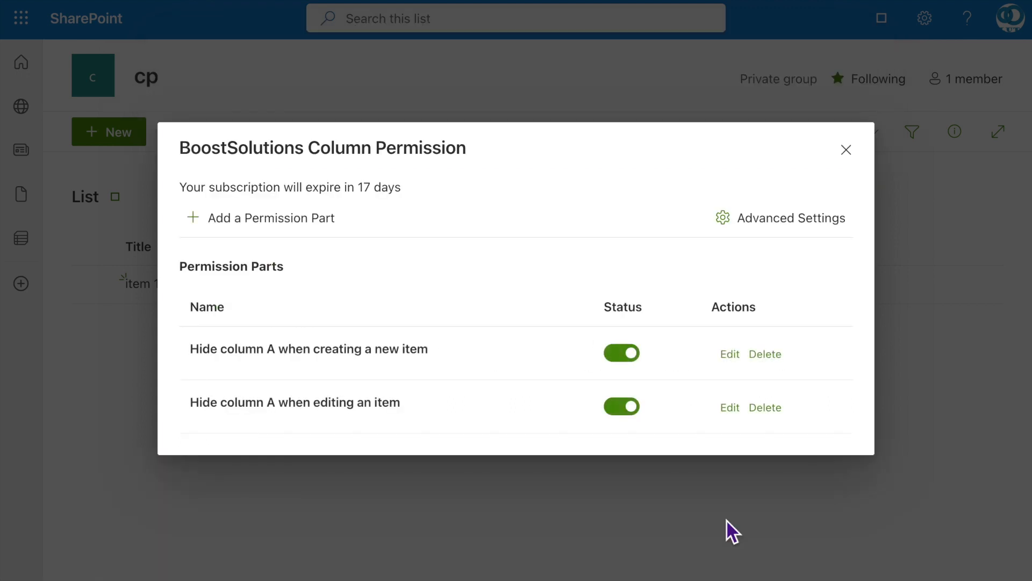
click(845, 155)
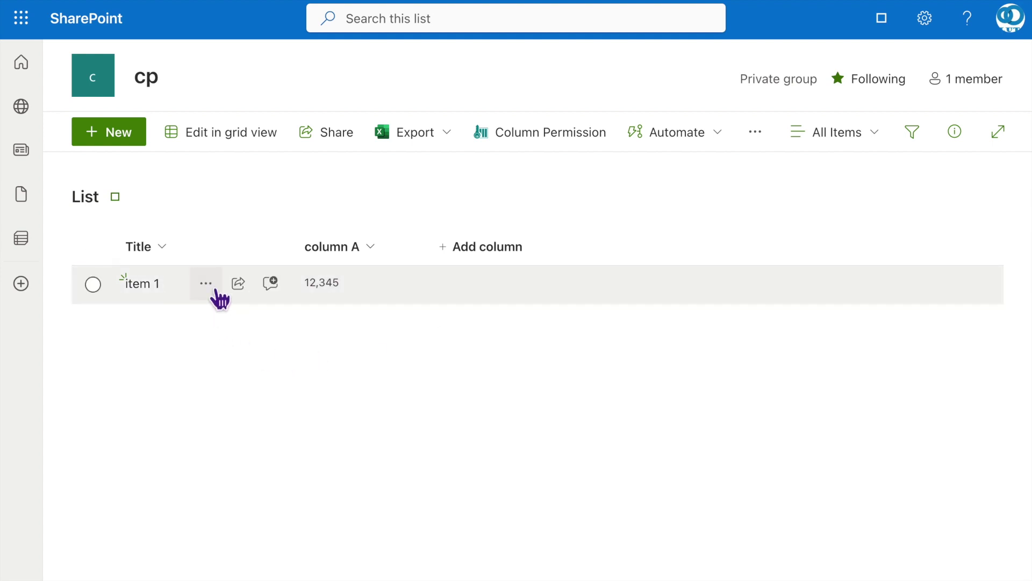
Open item 1's edit form to confirm column A is missing, cancel it, and deselect the row.
click(217, 292)
click(288, 178)
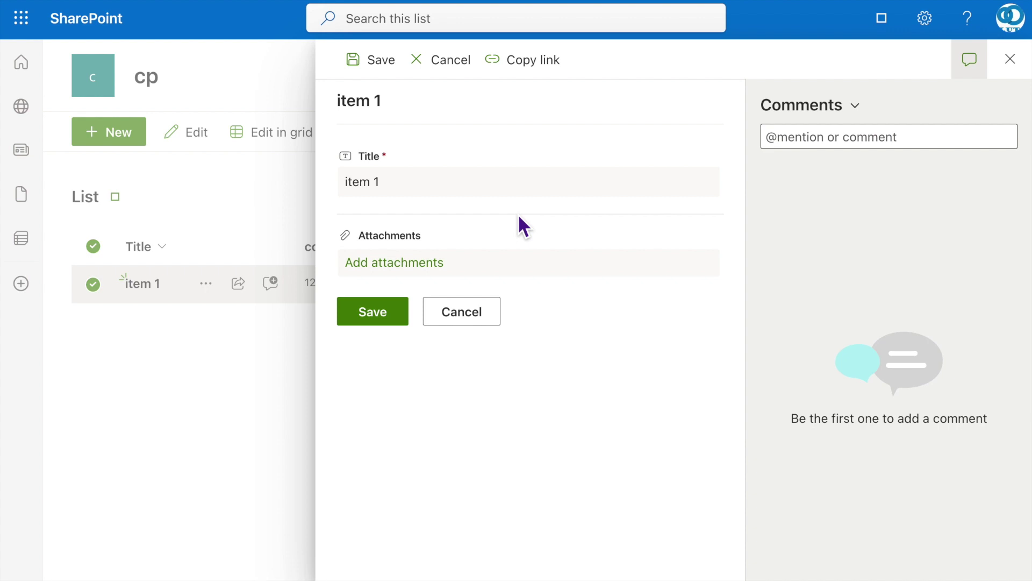
click(494, 317)
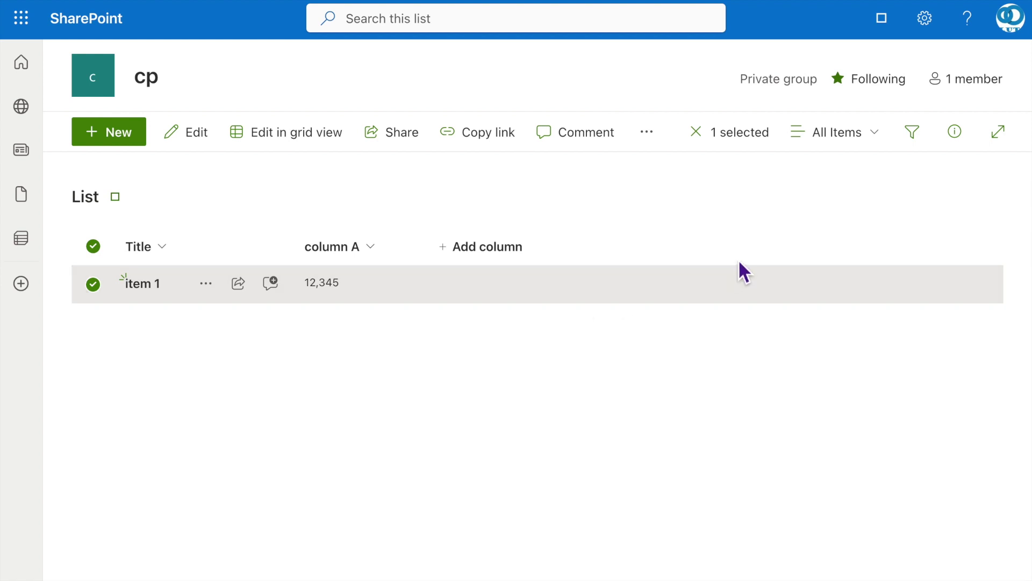
click(795, 242)
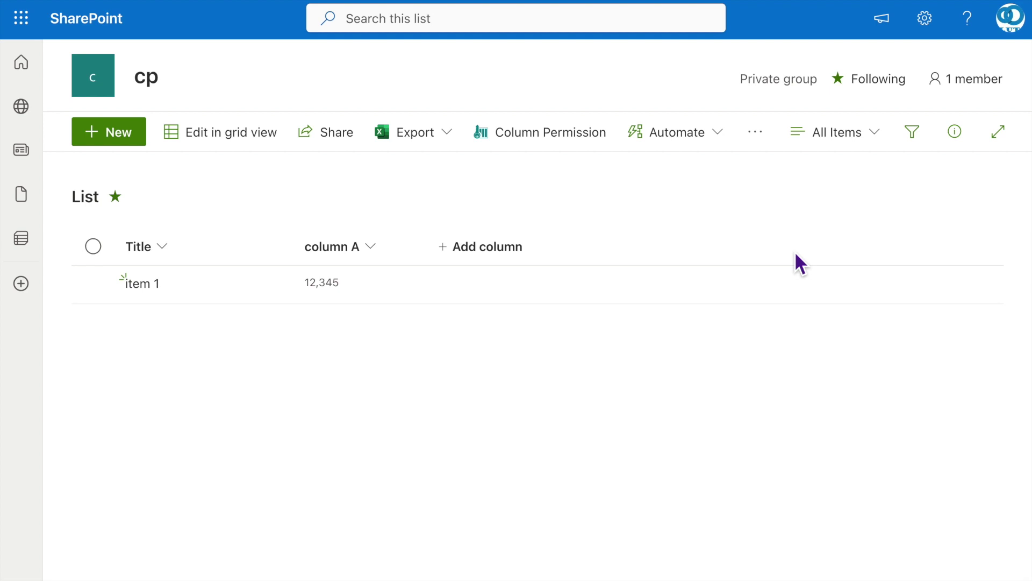
Rename the second part 'Set column A as read-only when editing an item' and make column A Read-Only.
click(554, 138)
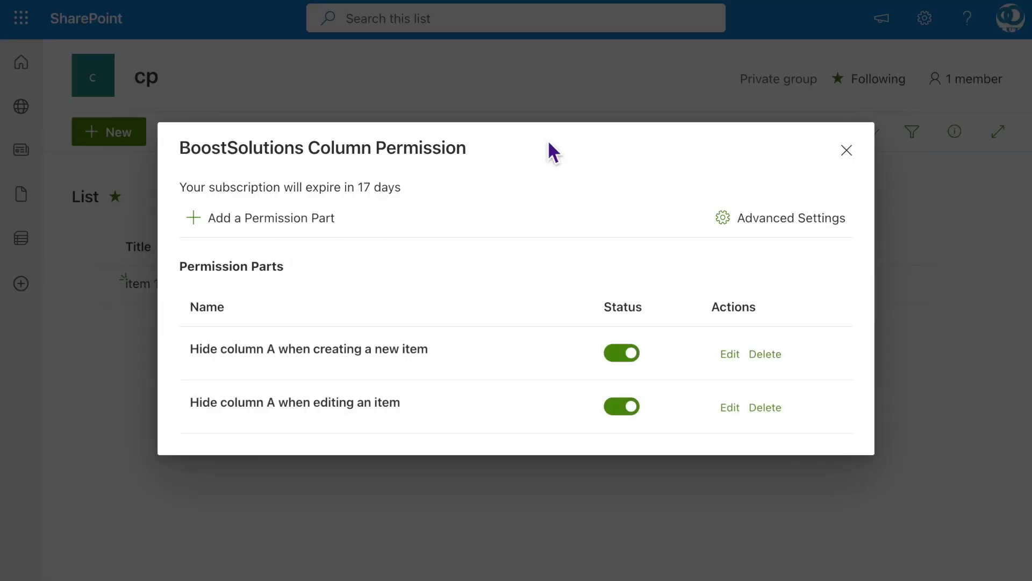
click(737, 412)
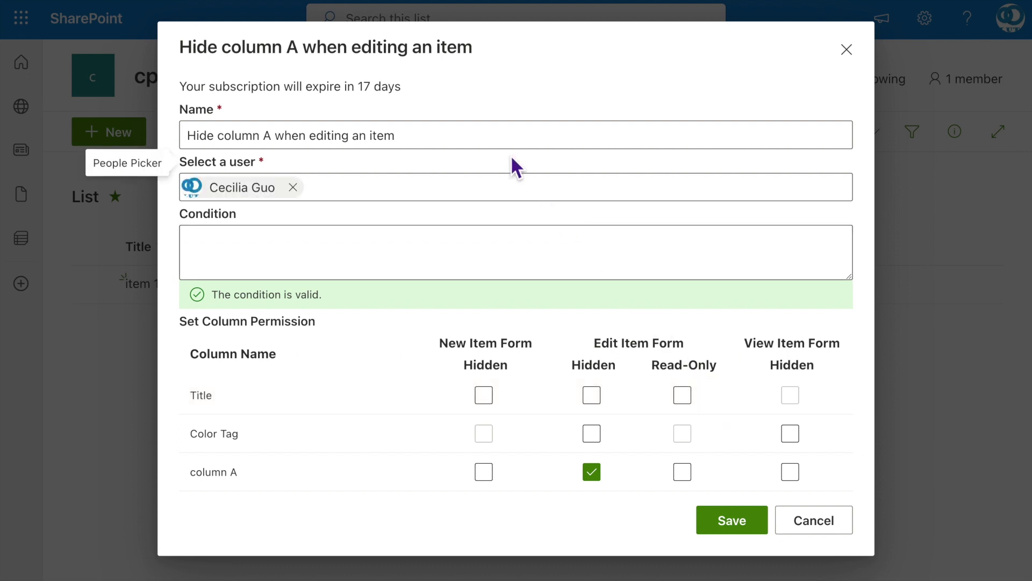
drag(415, 141, 162, 140)
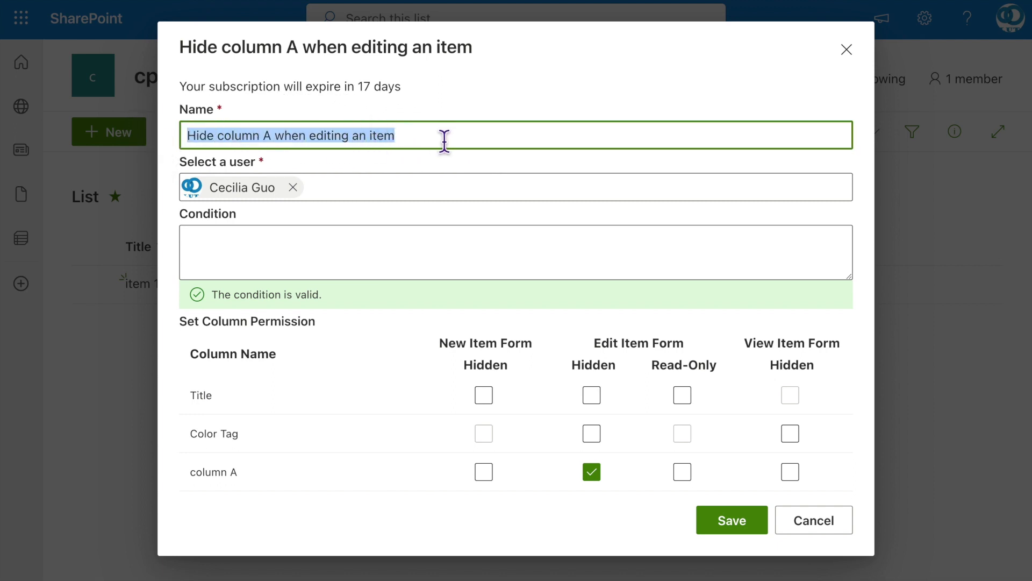
text(Set column A as read-only when editing an item)
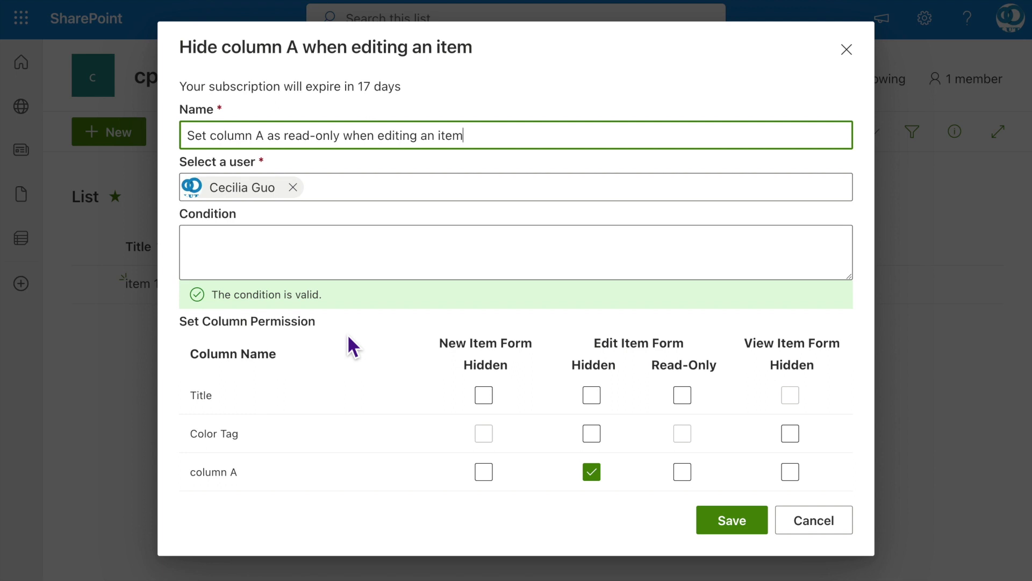
click(691, 480)
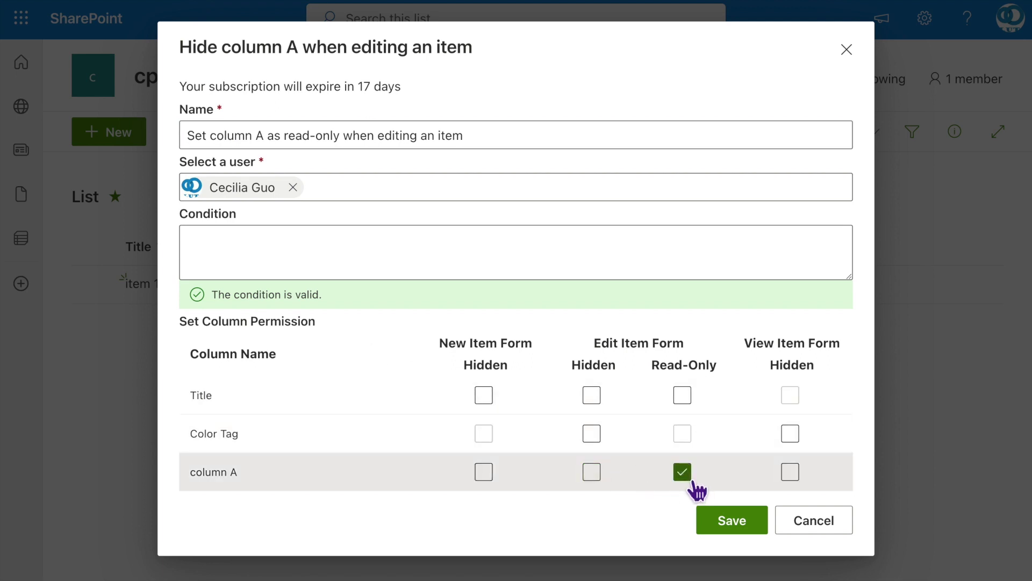
click(725, 524)
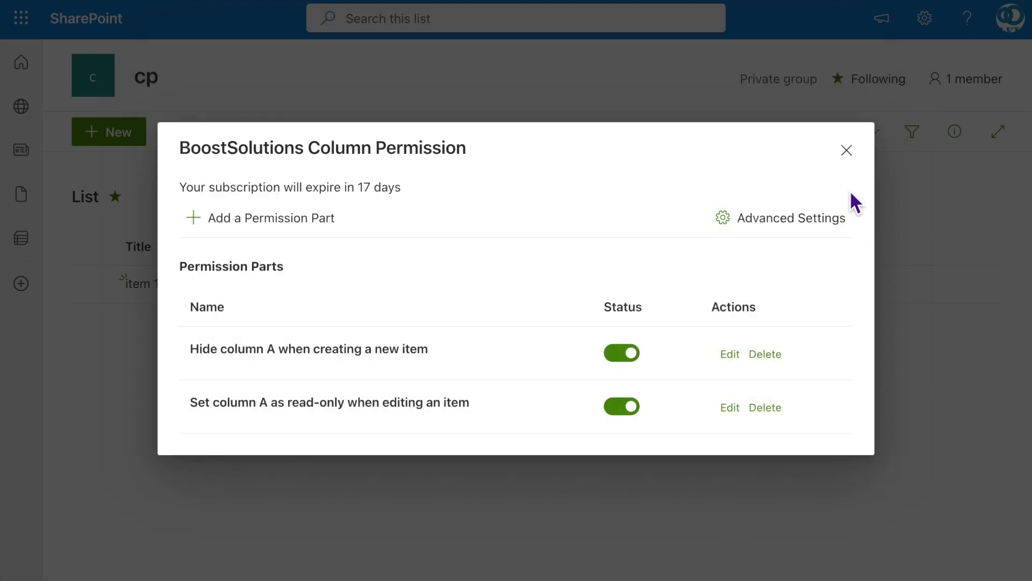
click(847, 151)
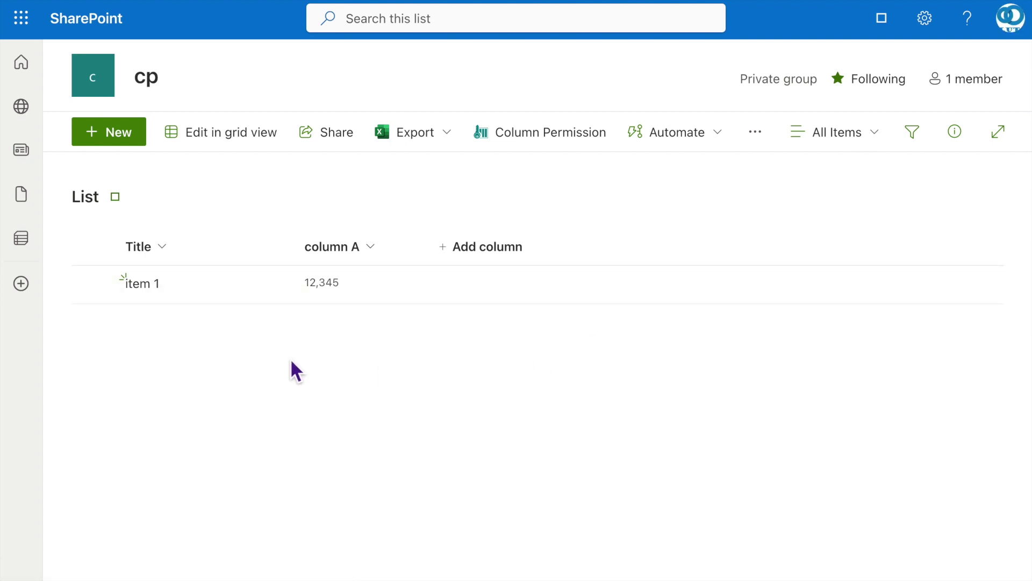
click(208, 288)
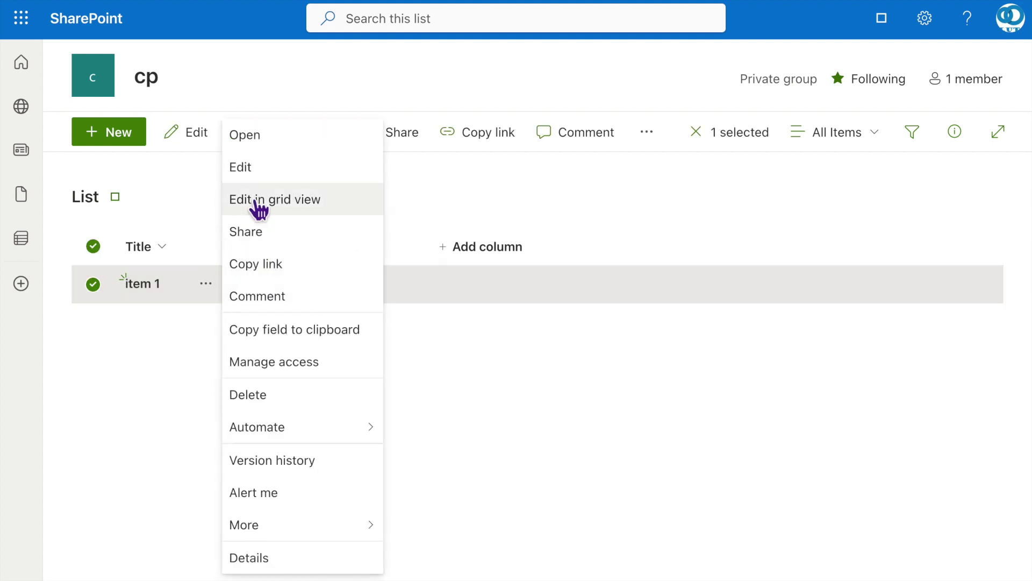
click(274, 167)
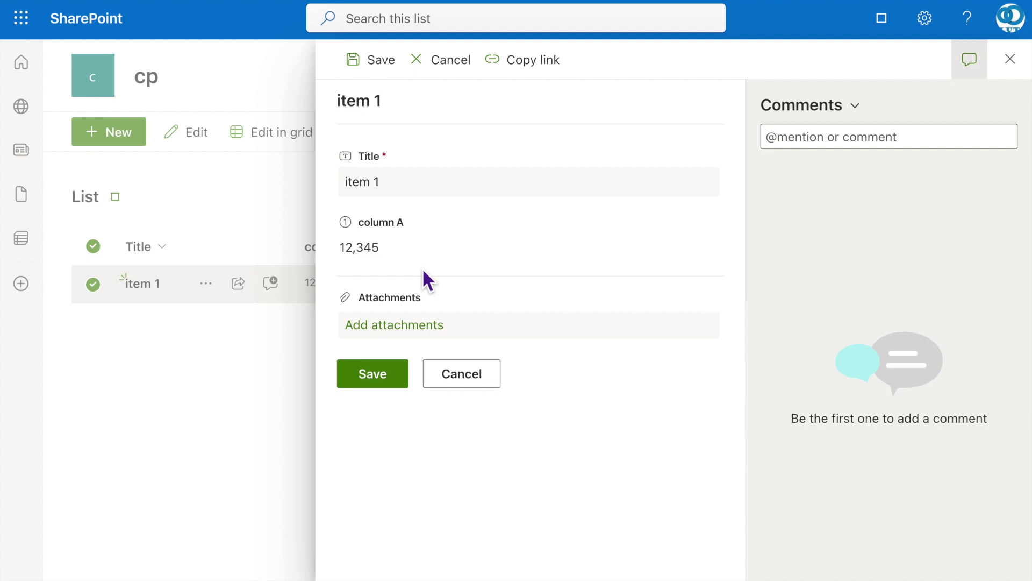
click(450, 247)
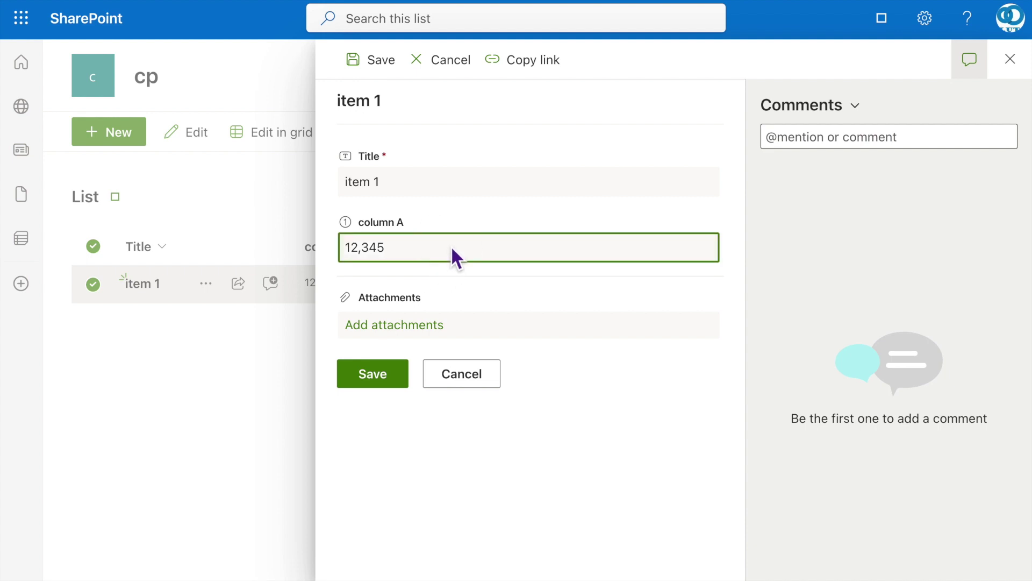
double_click(450, 245)
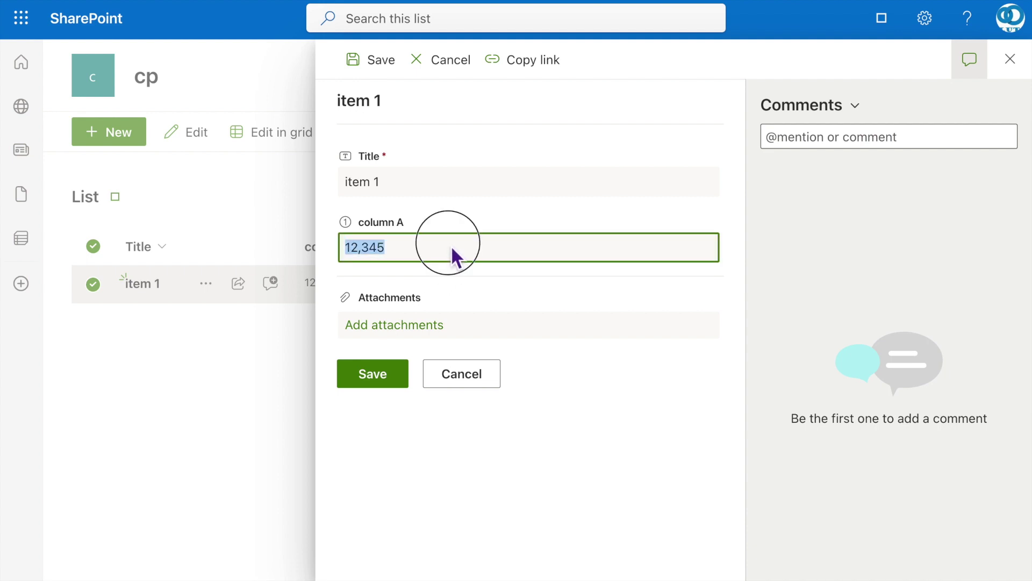
click(457, 249)
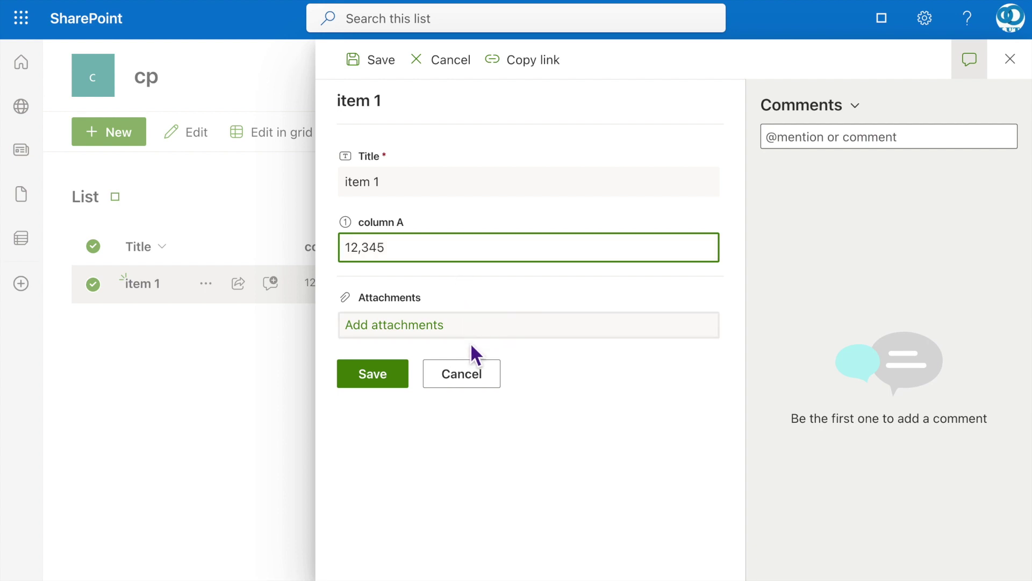
click(476, 379)
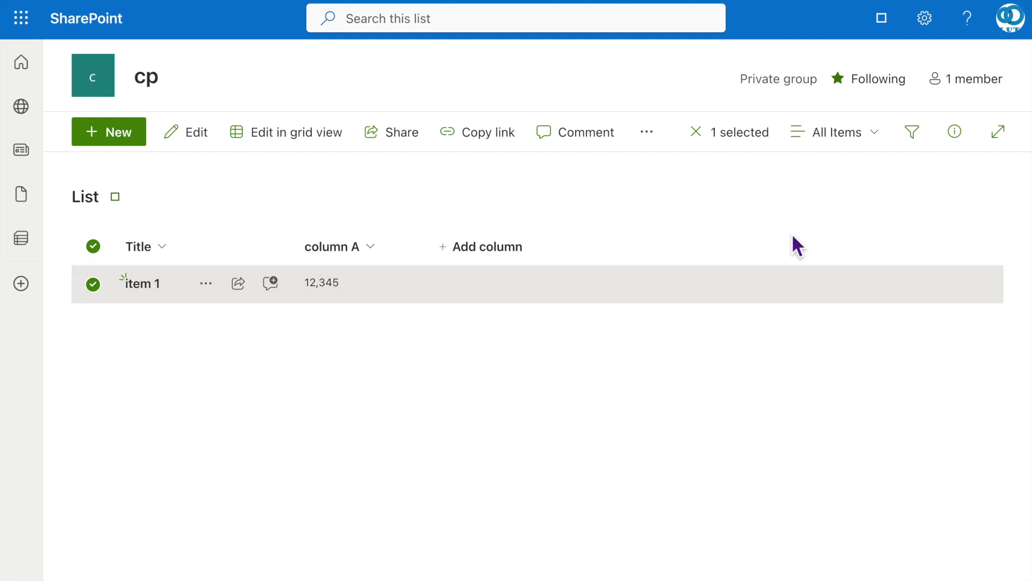
click(792, 234)
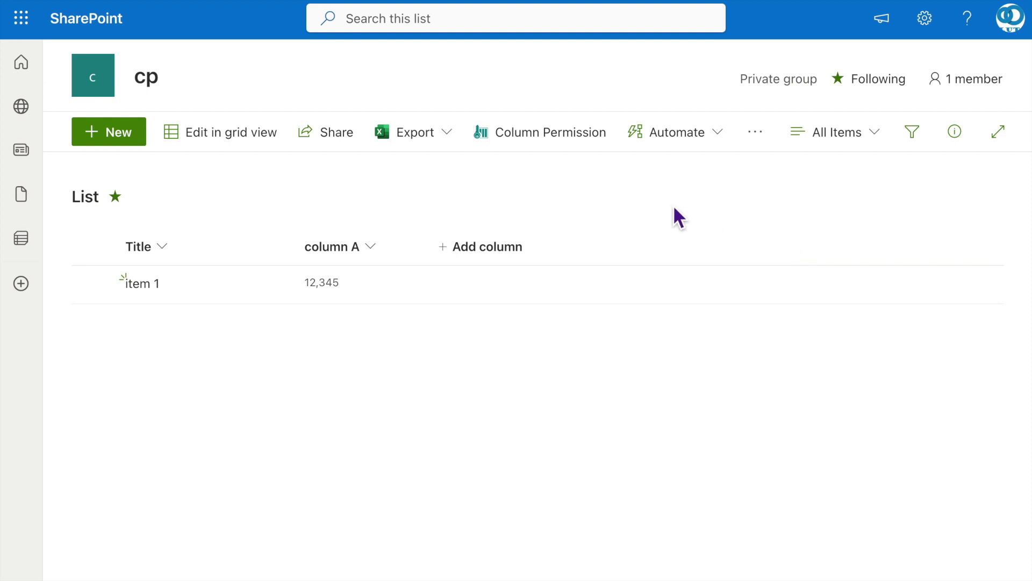
Create part 'Hide column A in list view' for the chosen user, hiding column A in View Item Form.
click(548, 139)
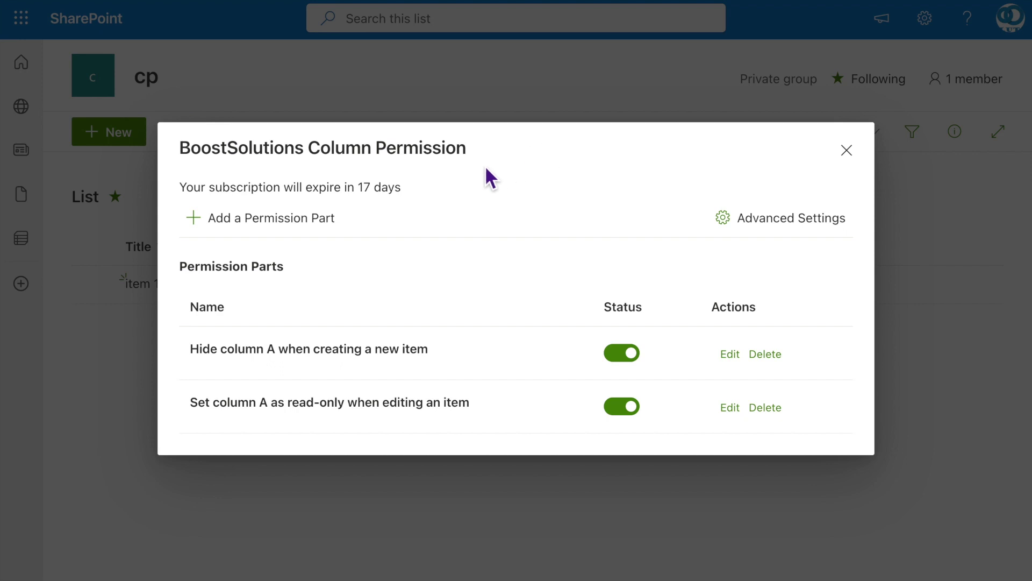
click(293, 226)
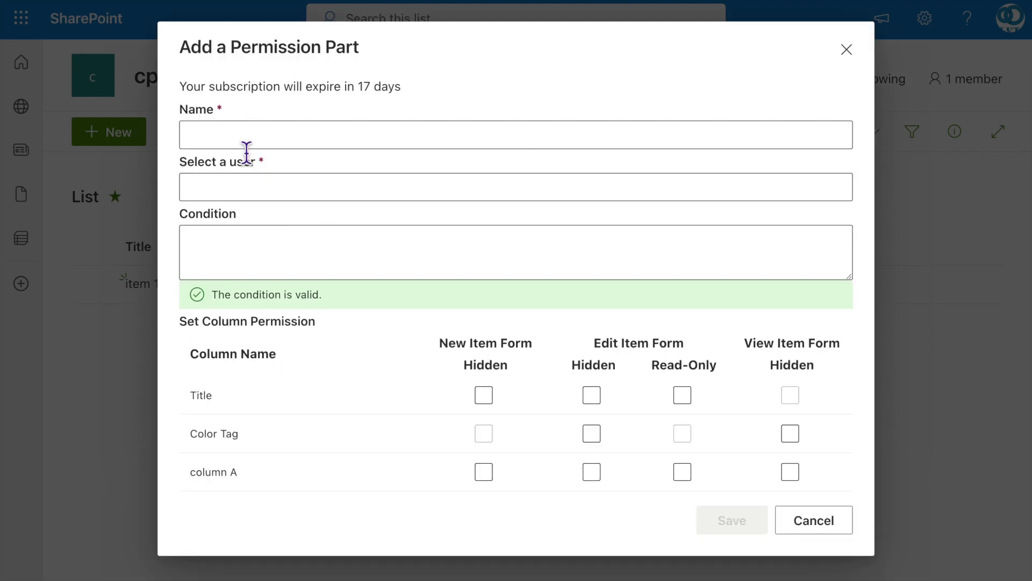
click(230, 136)
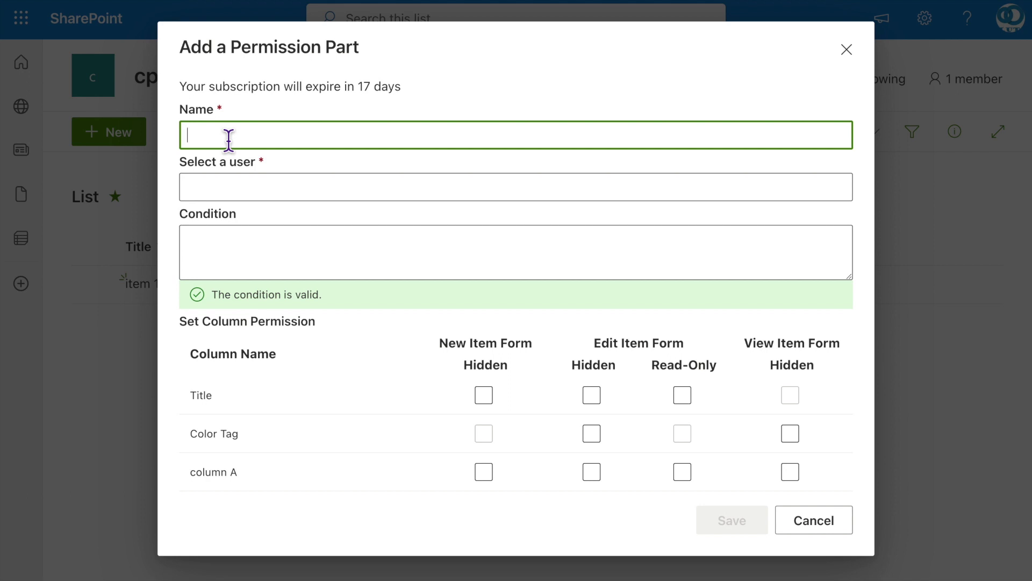
text(Hide column A in list view)
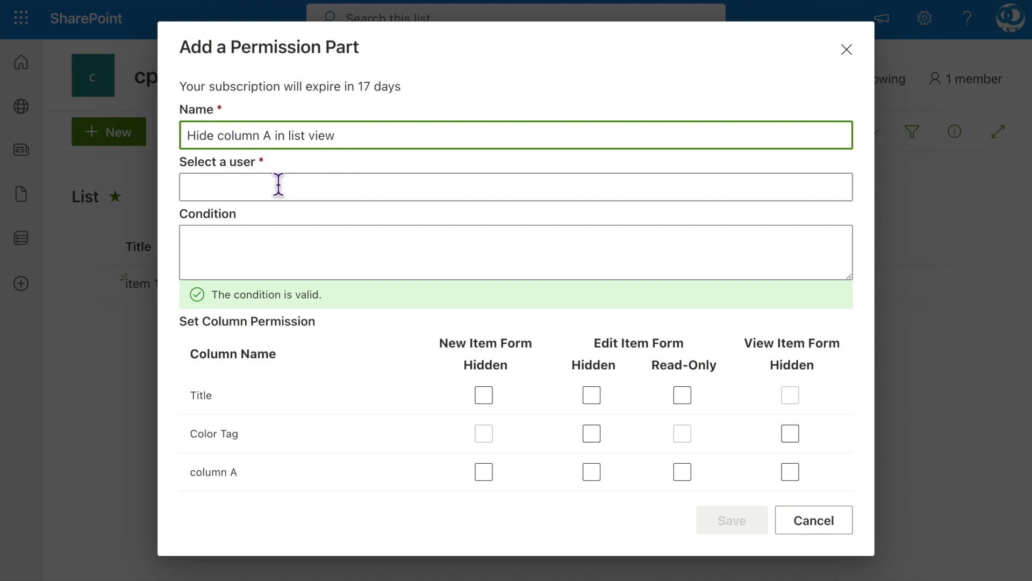
click(259, 192)
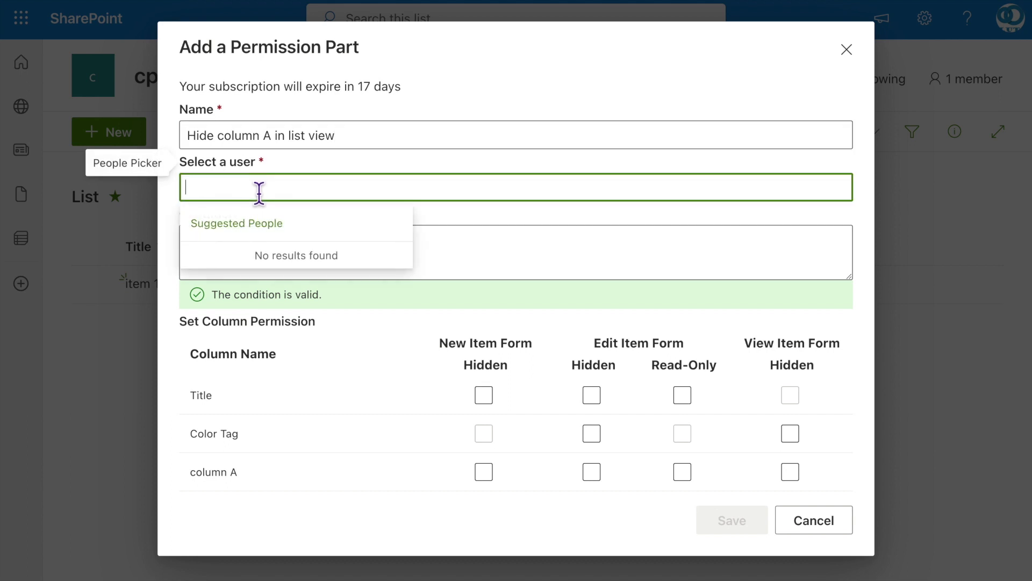
text(Cecilia Guo)
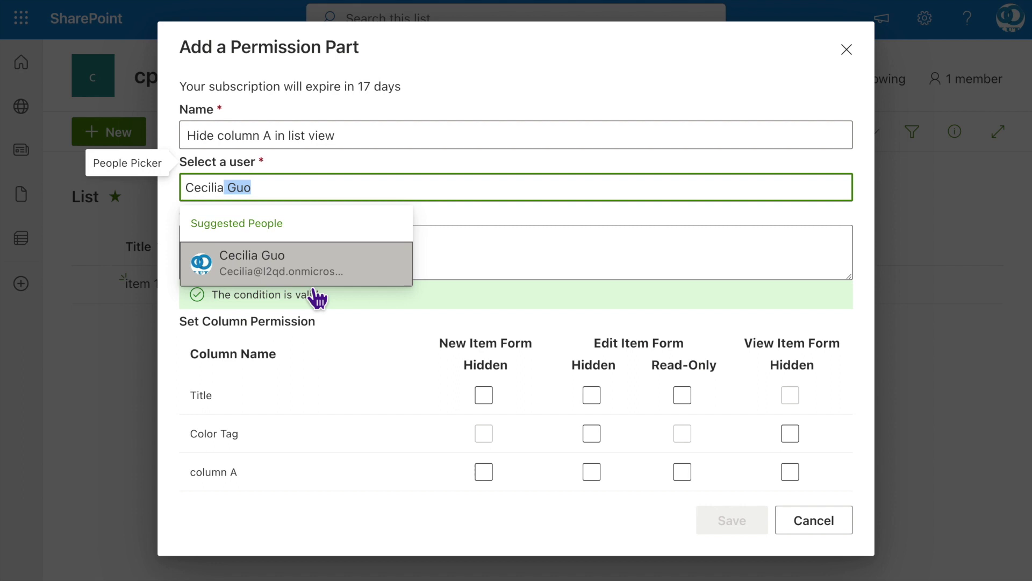
click(316, 285)
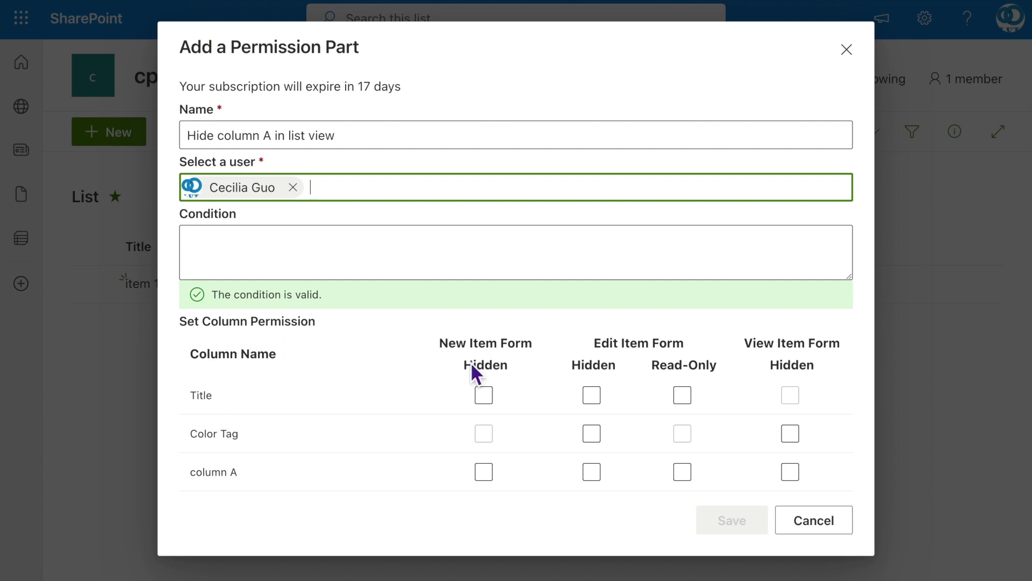
click(800, 482)
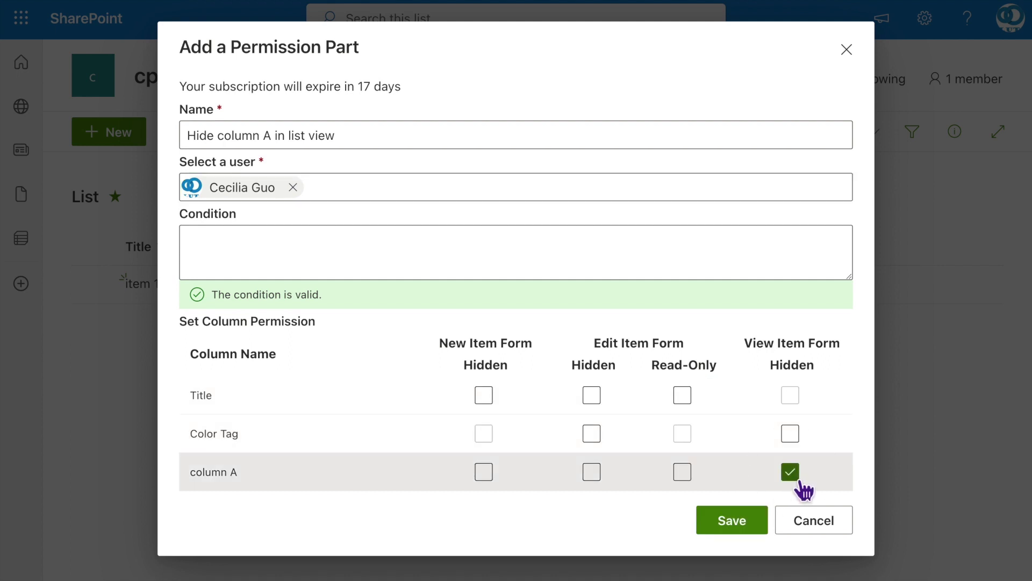
click(754, 520)
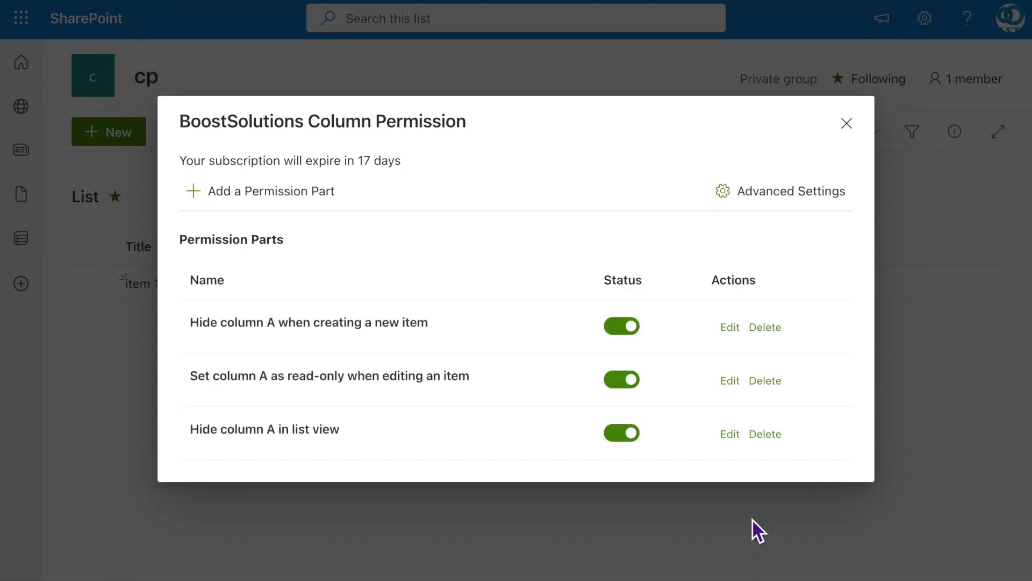
click(853, 130)
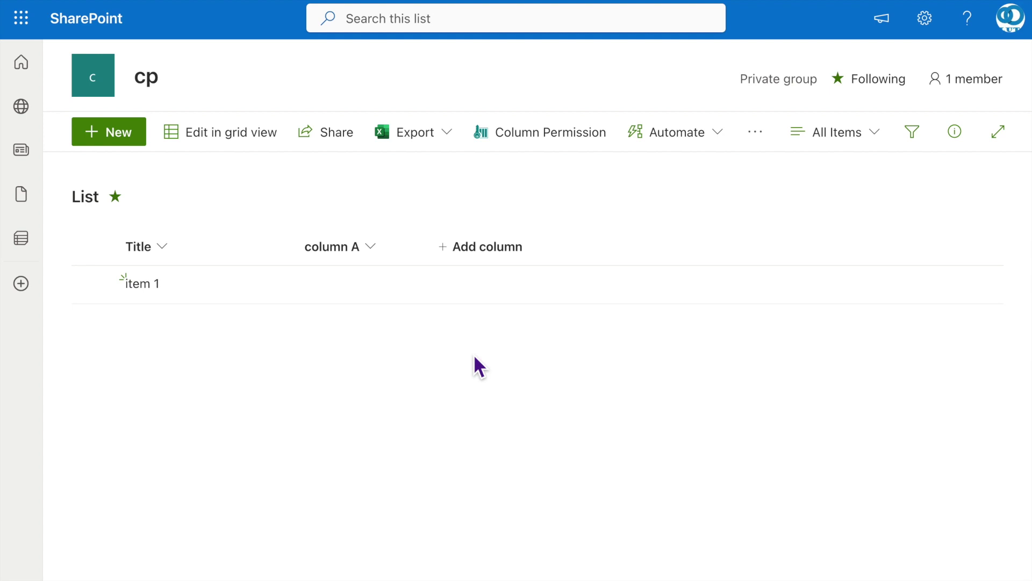
Reopen Column Permission and edit the 'Hide column A in list view' part.
click(535, 136)
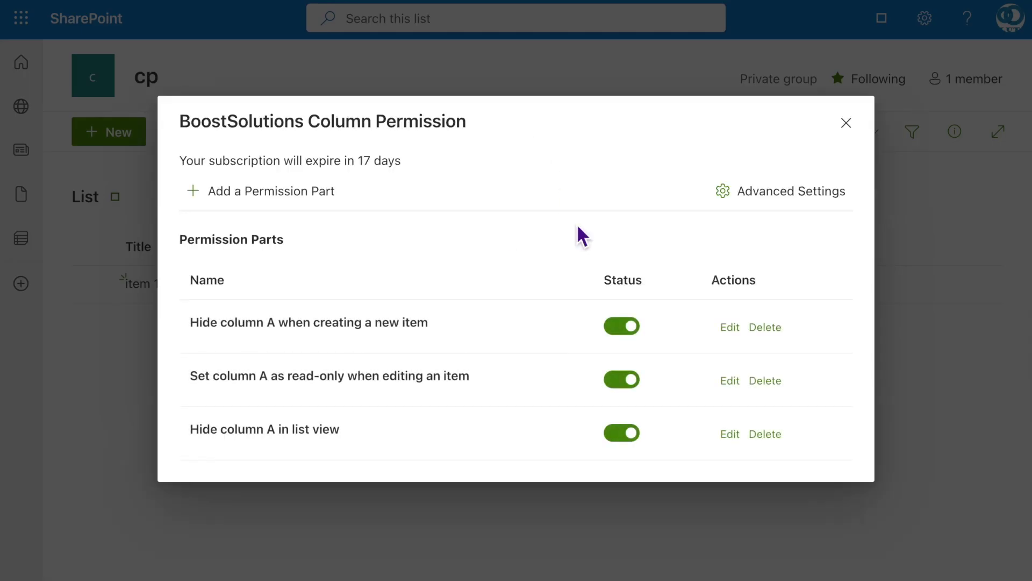
click(732, 435)
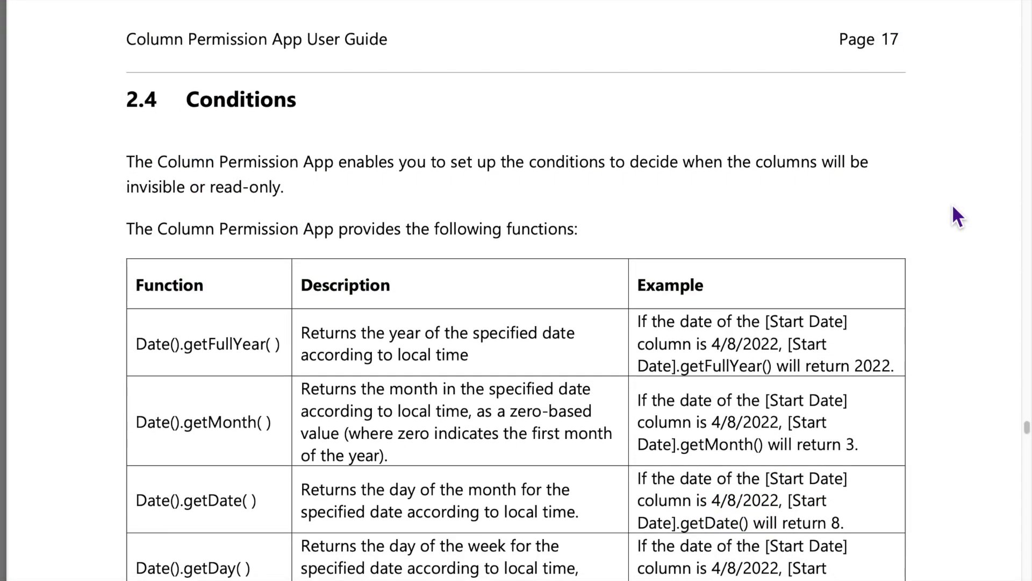
Scroll the user guide's Conditions section past the functions table to the comparison and logical operators.
scroll(953, 206, down, 2)
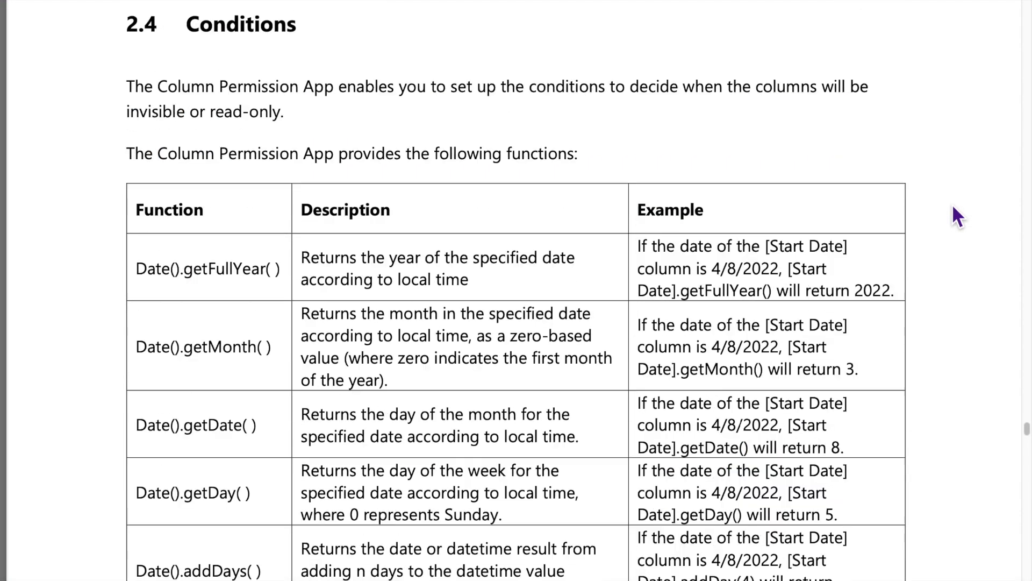
scroll(953, 206, down, 1)
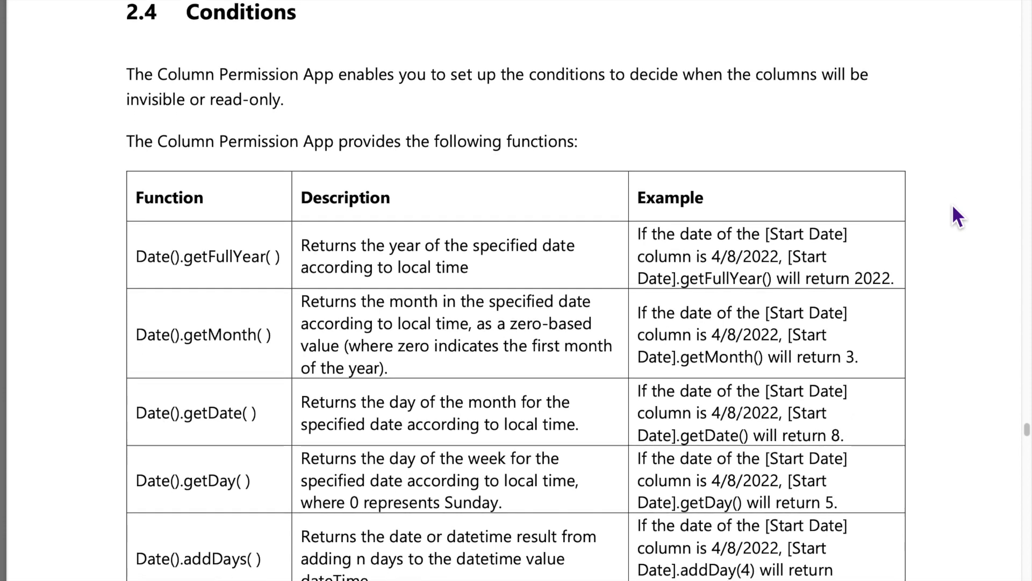
scroll(954, 207, down, 1)
scroll(954, 206, down, 3)
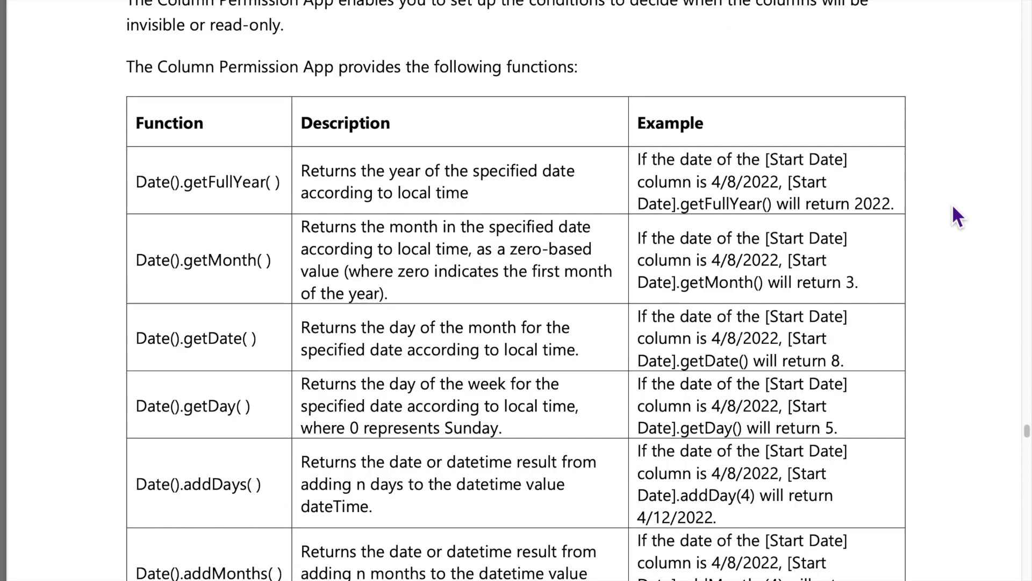
scroll(953, 207, down, 2)
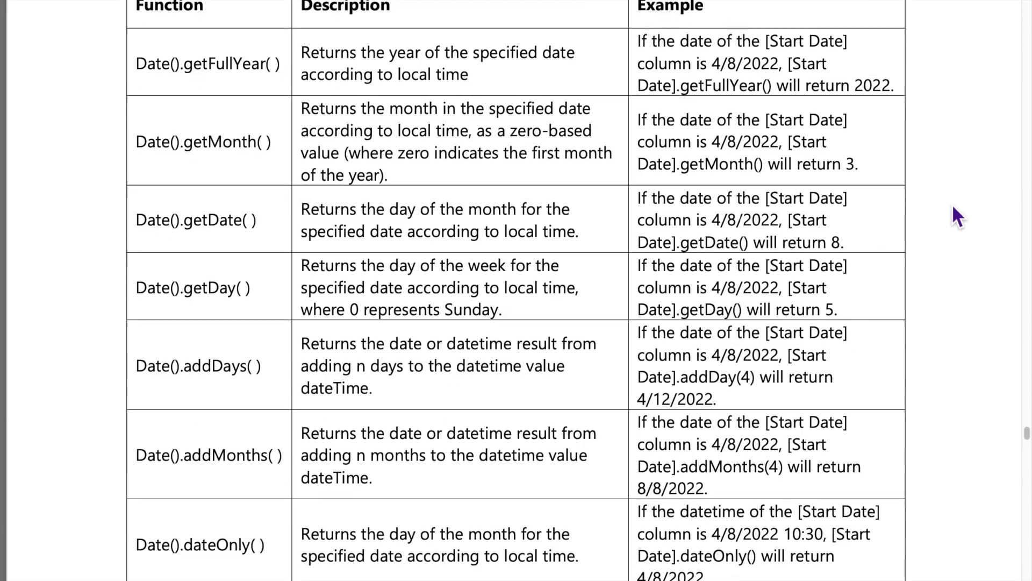
scroll(953, 207, down, 3)
scroll(953, 207, down, 3)
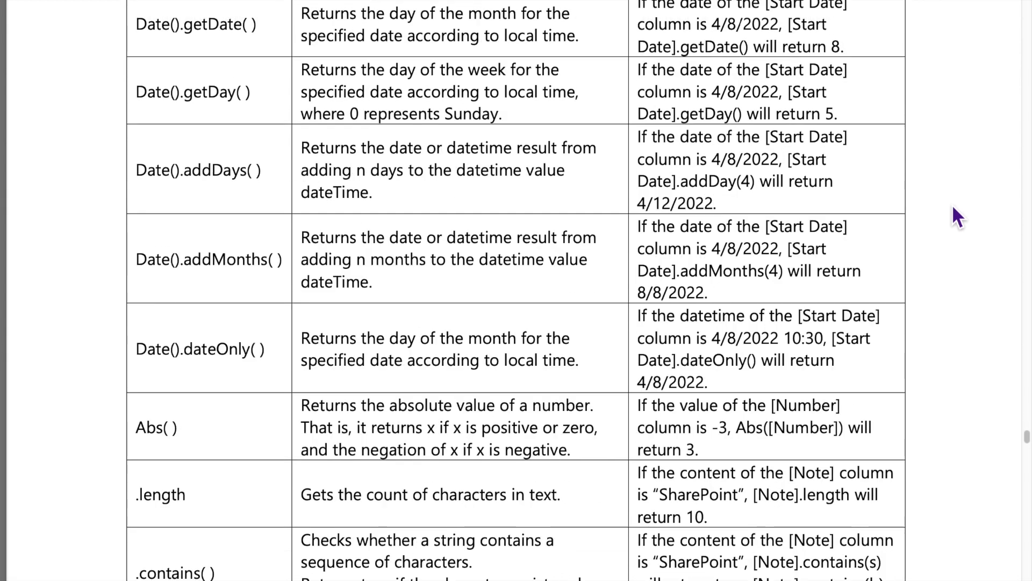
scroll(953, 206, down, 3)
scroll(957, 217, down, 2)
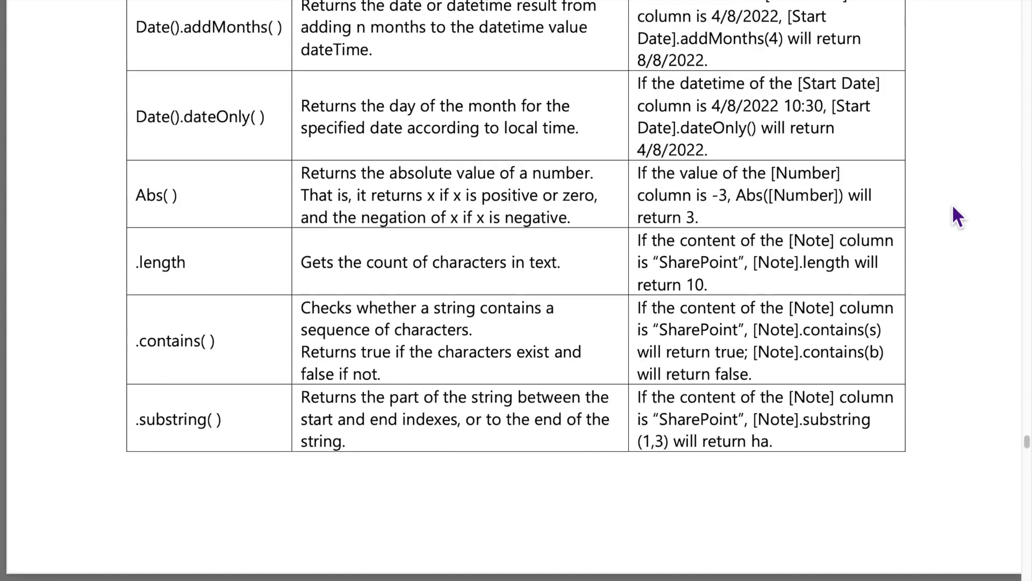
scroll(956, 215, down, 2)
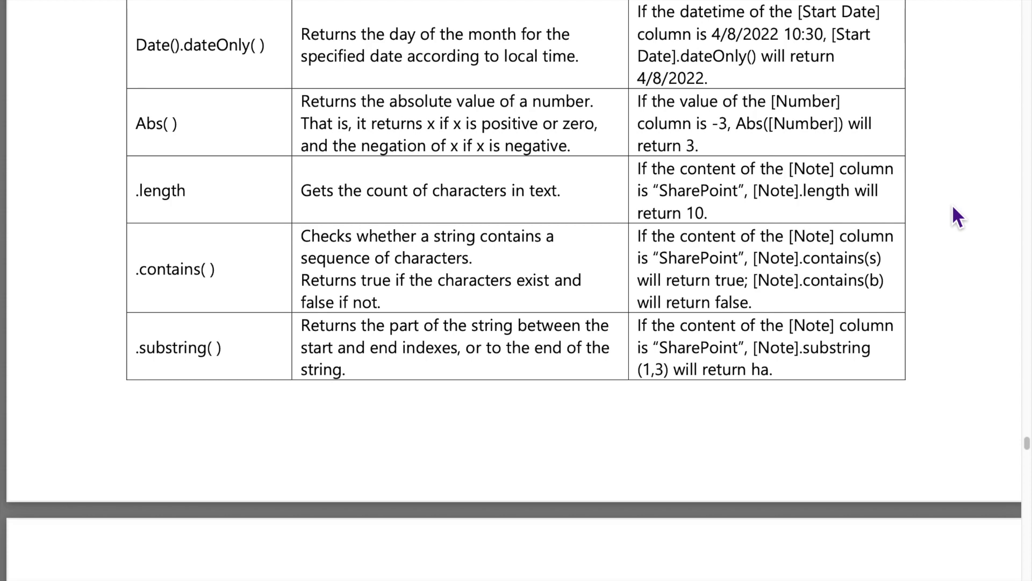
scroll(955, 215, down, 2)
scroll(956, 215, down, 6)
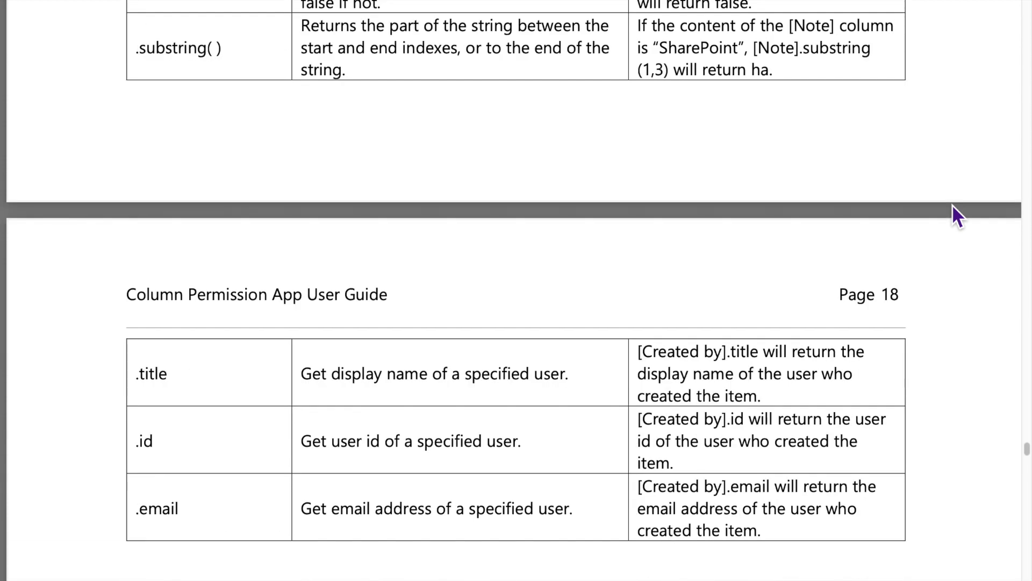
scroll(953, 205, down, 1)
scroll(953, 206, down, 1)
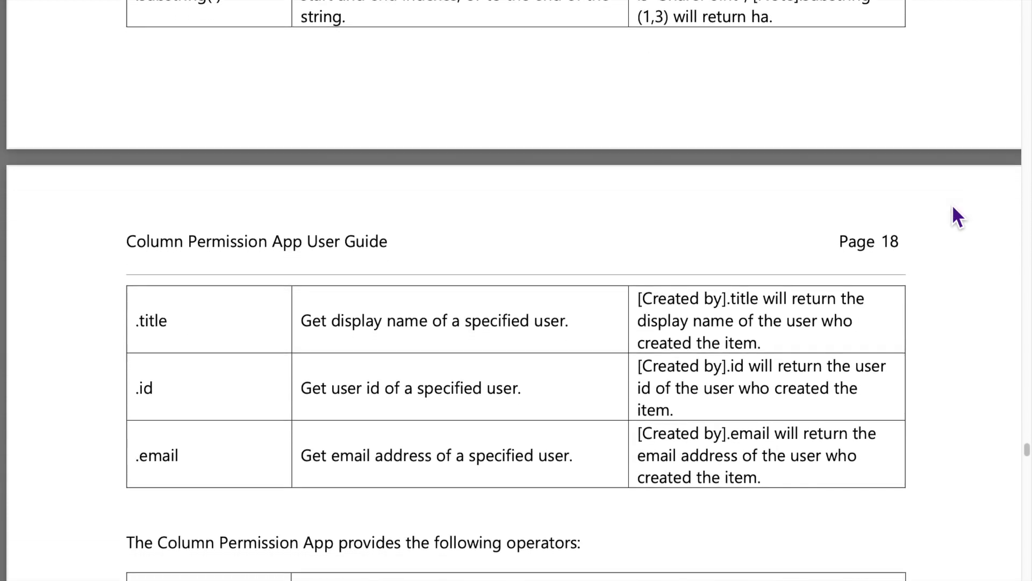
scroll(952, 208, down, 2)
scroll(952, 207, down, 6)
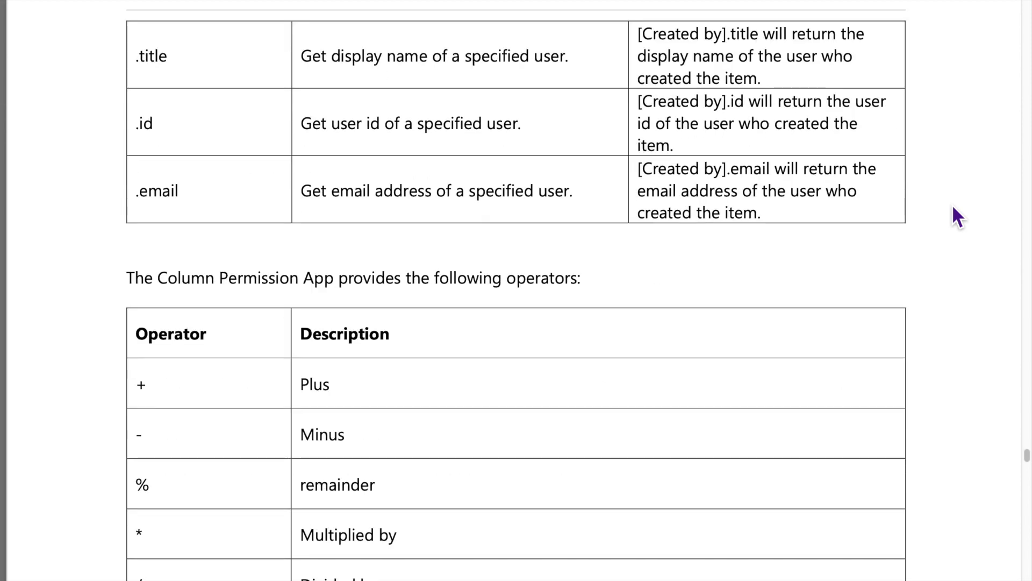
scroll(954, 212, down, 2)
scroll(955, 212, down, 3)
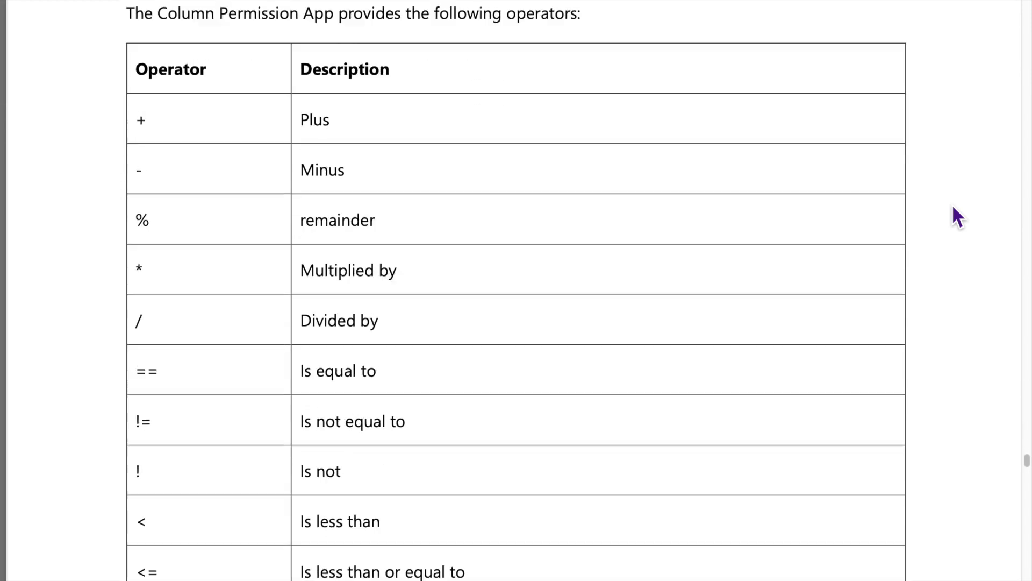
scroll(953, 207, down, 5)
scroll(953, 207, down, 2)
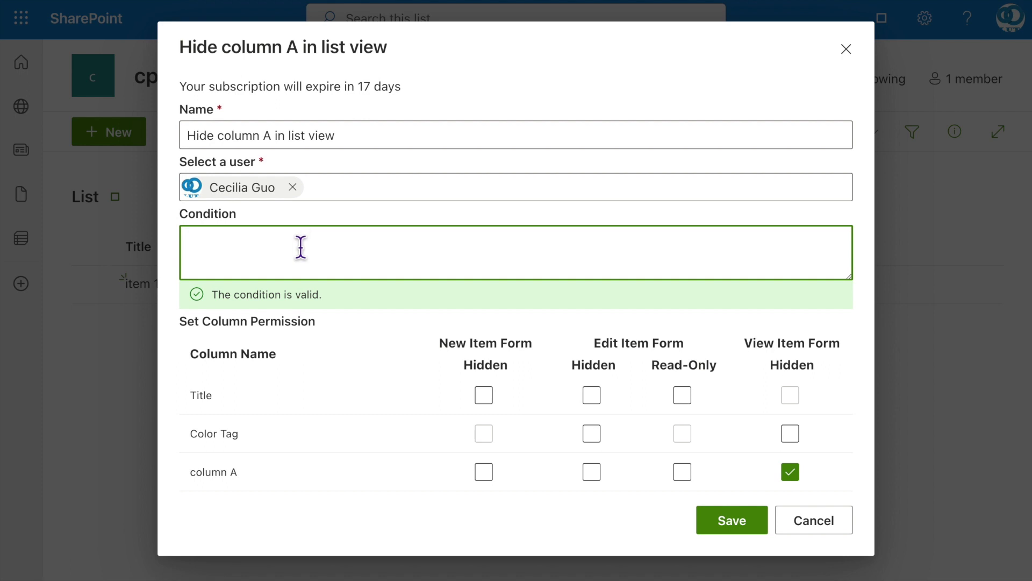
Give the part the condition [column A]==13765 and save it.
text([column A]==13765)
click(734, 523)
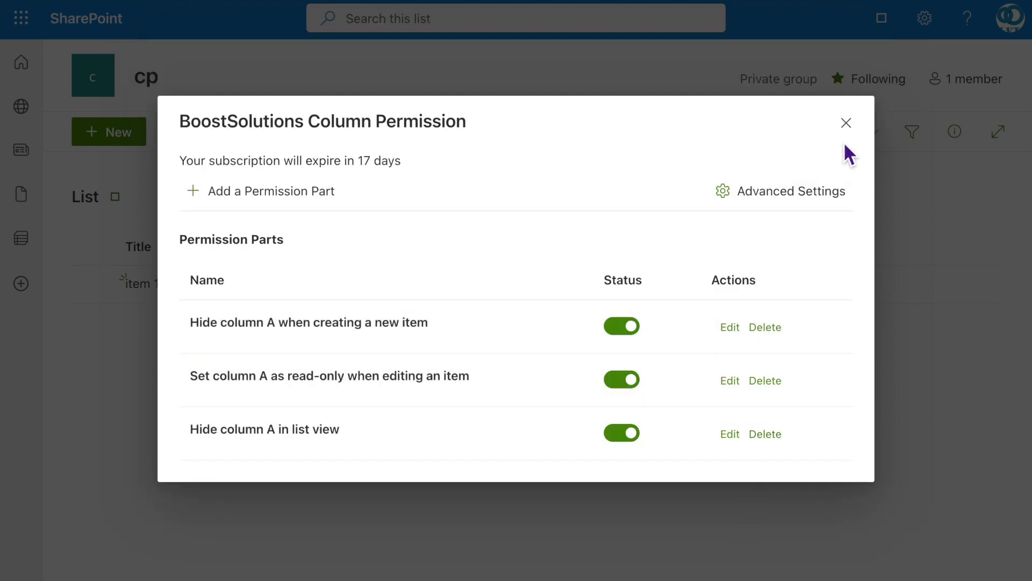
click(851, 125)
click(805, 205)
key(space)
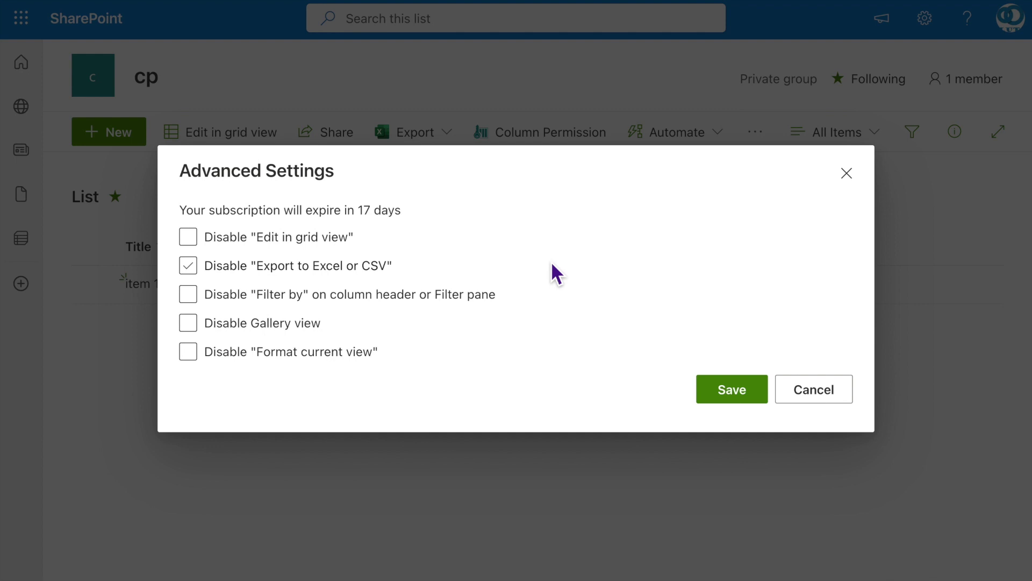
key(space)
click(283, 322)
key(space)
click(408, 273)
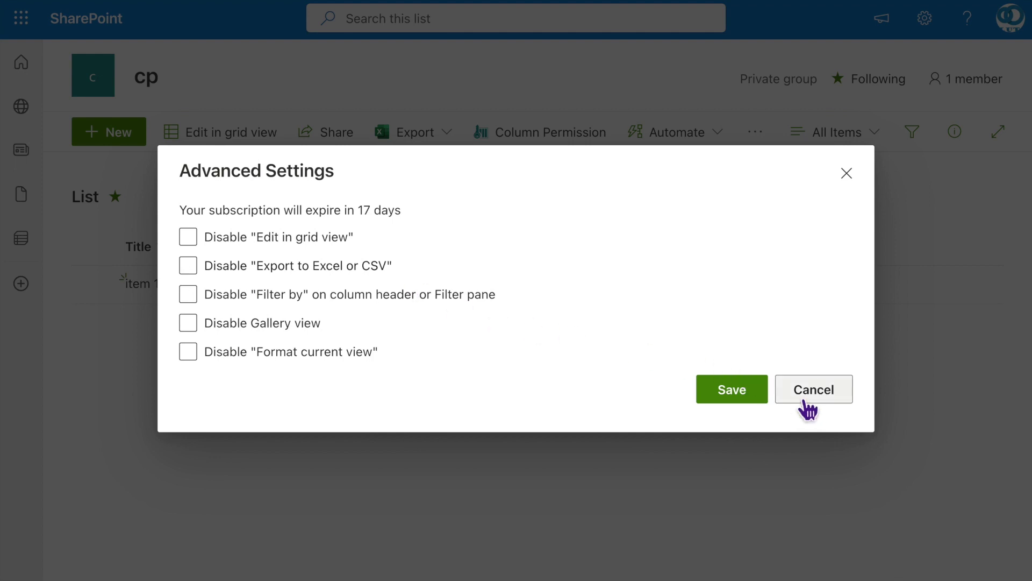
click(821, 398)
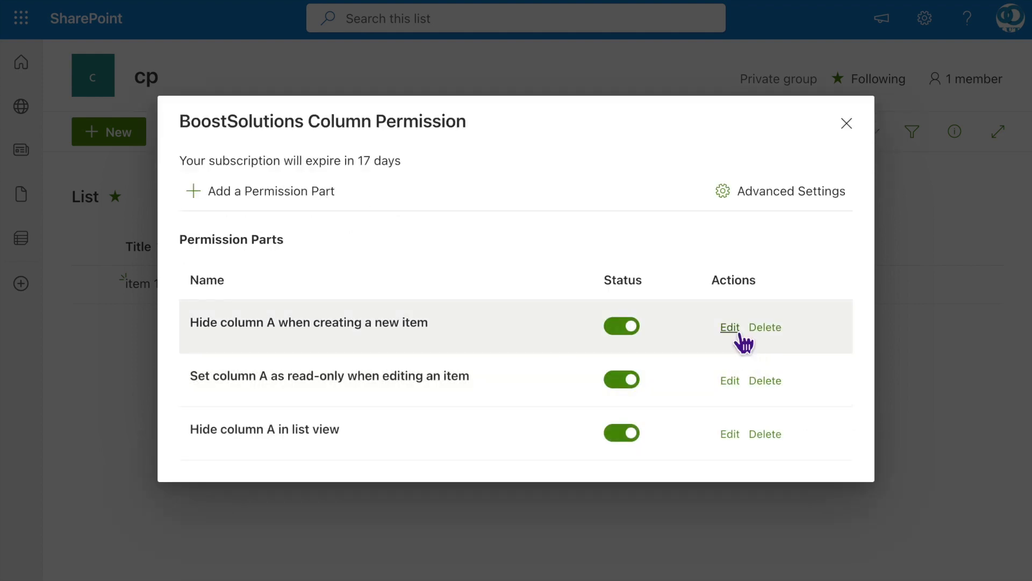